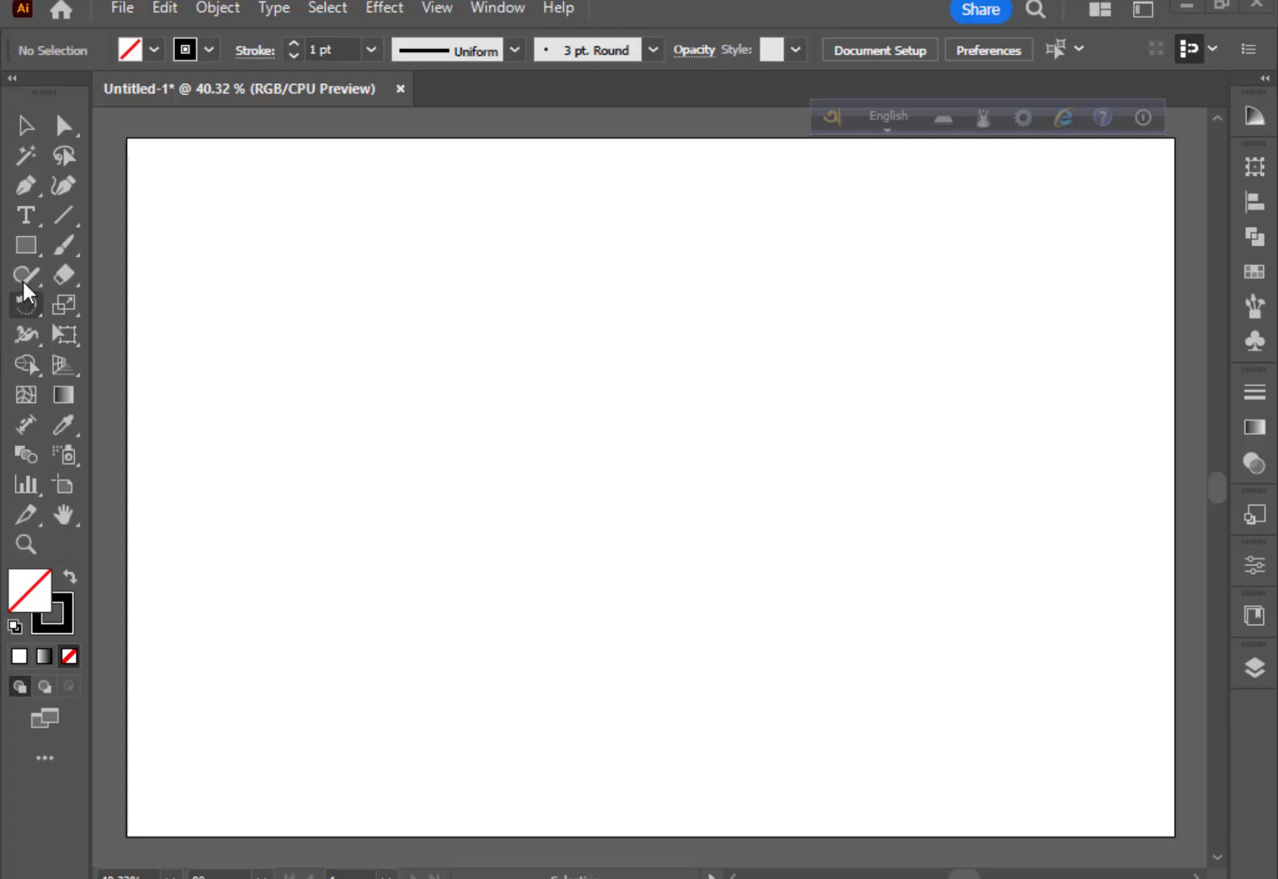
Draw a circle with the Ellipse Tool on the left of the artboard.
left_click(16, 236)
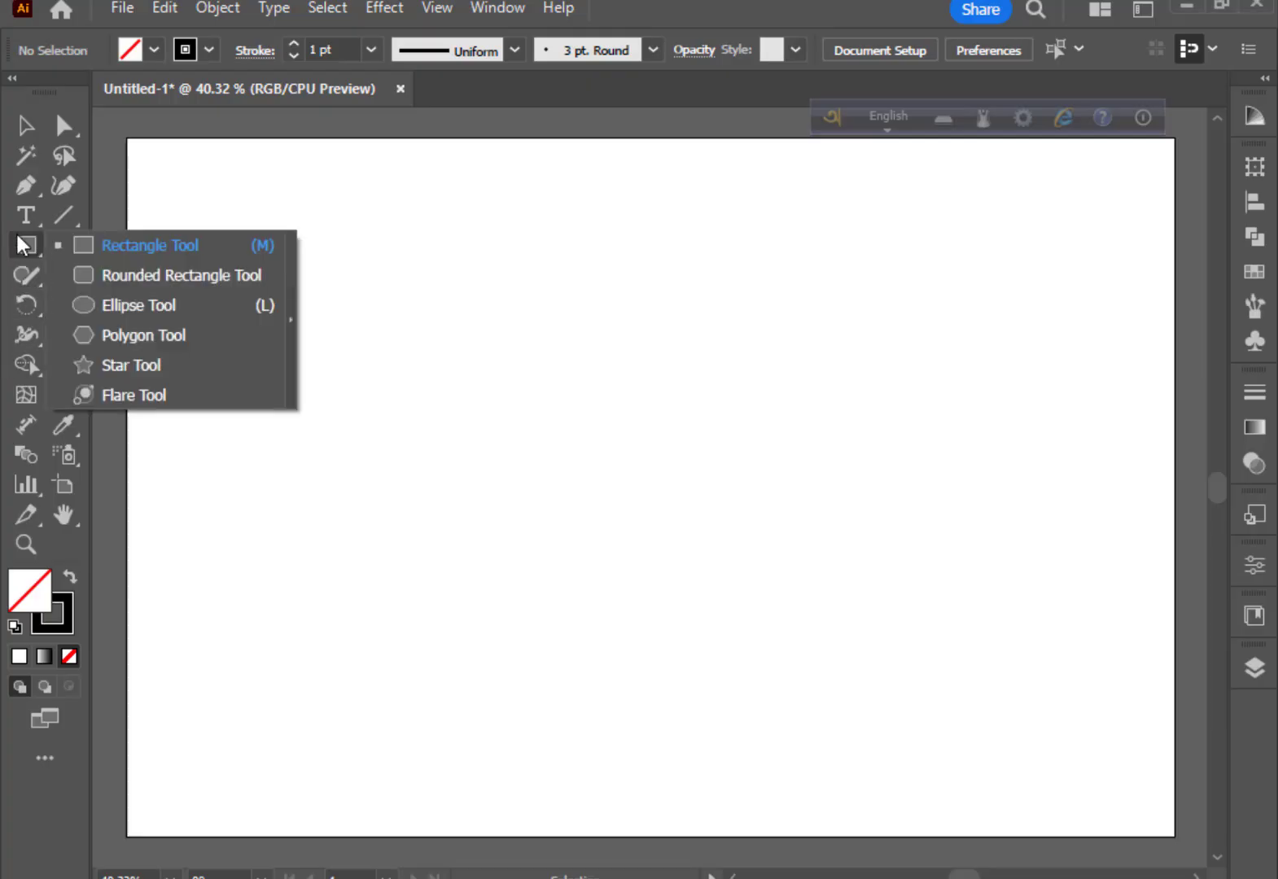
left_click(138, 306)
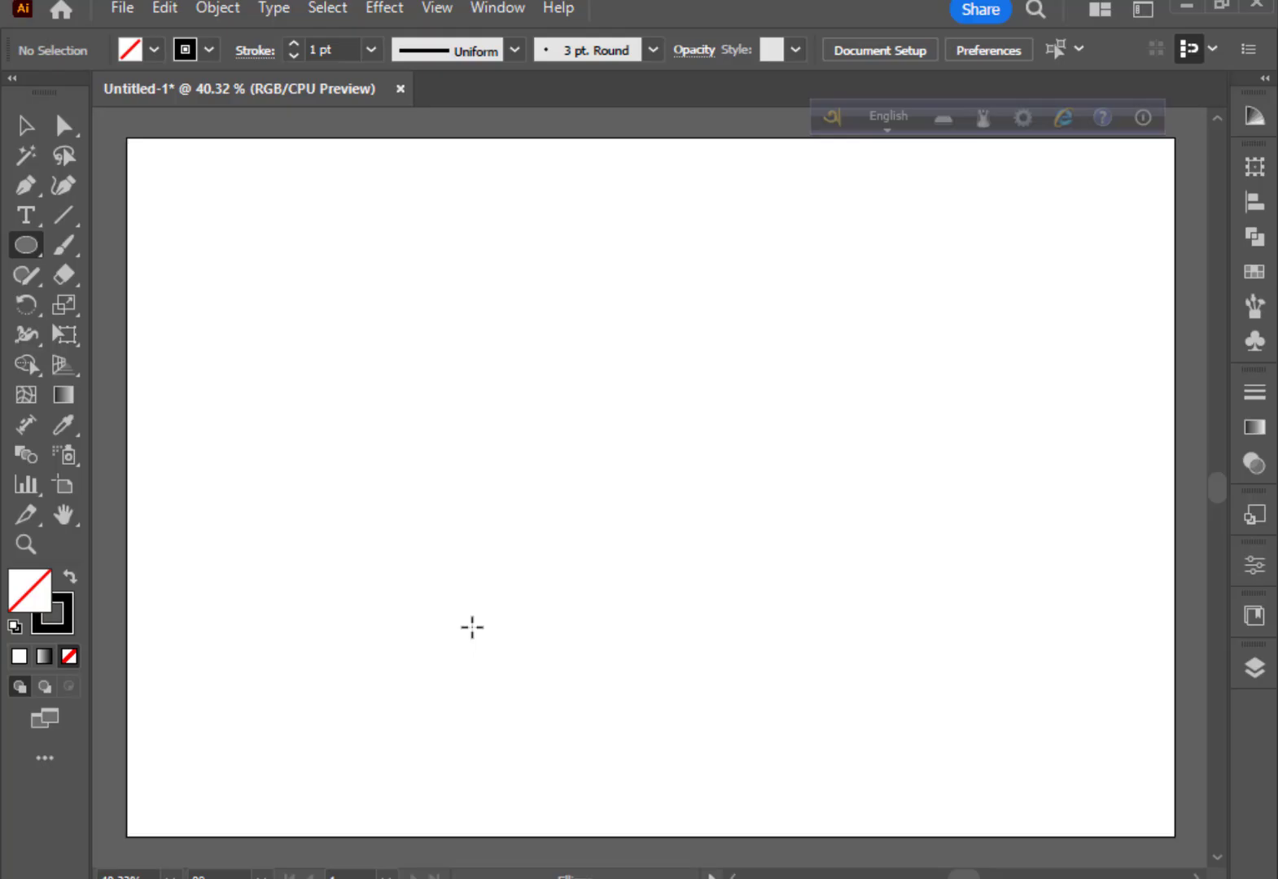
left_click_drag(500, 437, 582, 551)
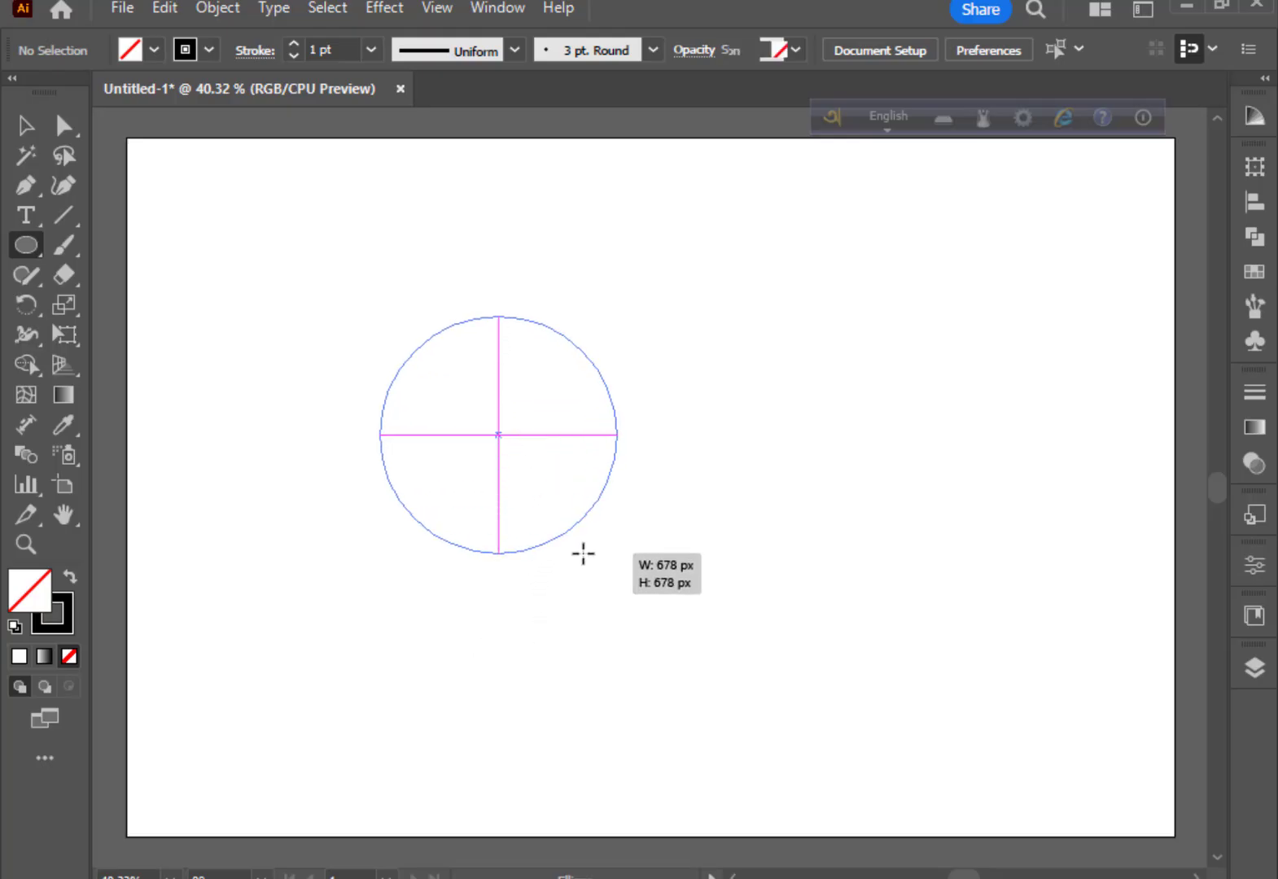
Duplicate the circle one radius right, copy the pair down, and select all four circles.
left_click(25, 126)
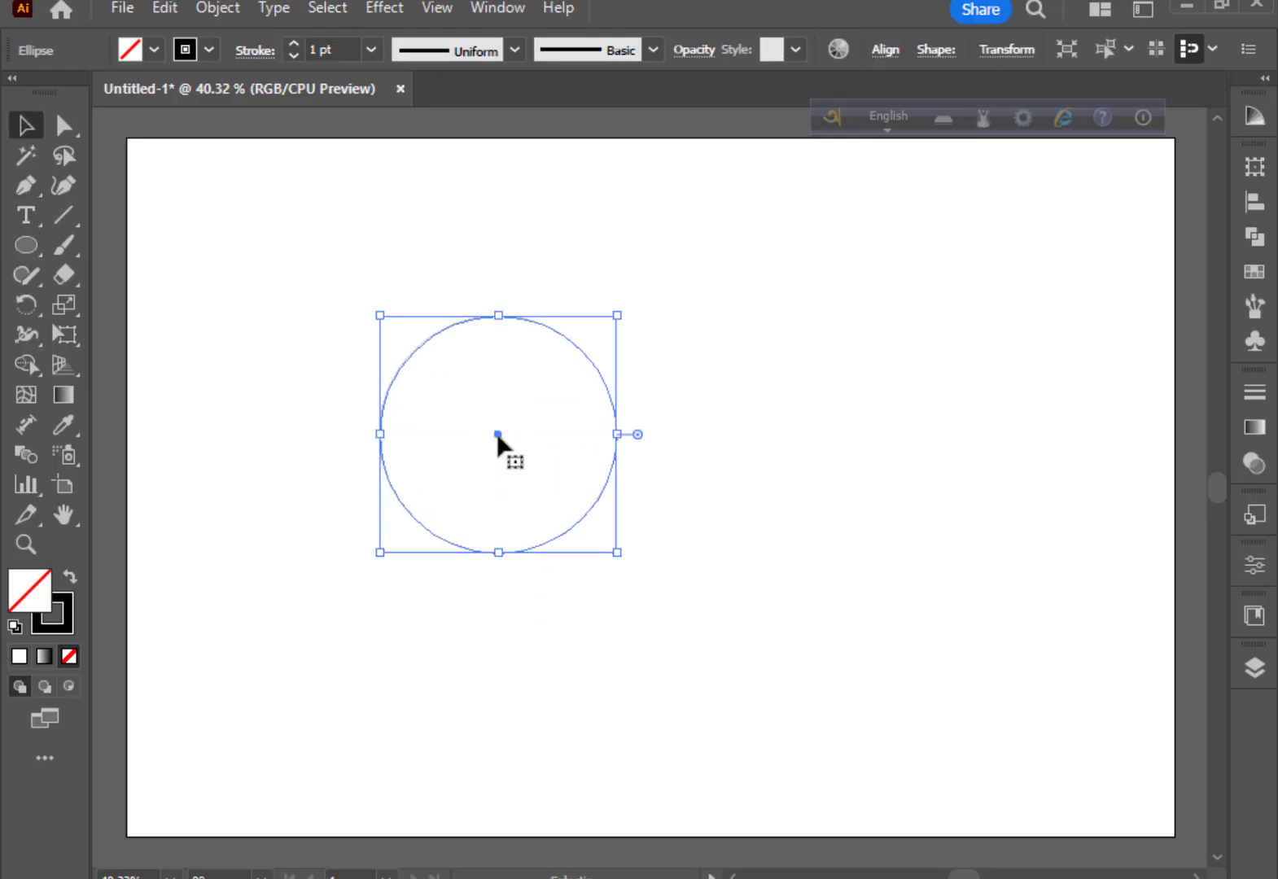
mouse_move(497, 436)
left_mouse_down()
mouse_move(616, 440)
mouse_move(617, 557)
left_mouse_up()
key("ctrl+a")
left_click(834, 531)
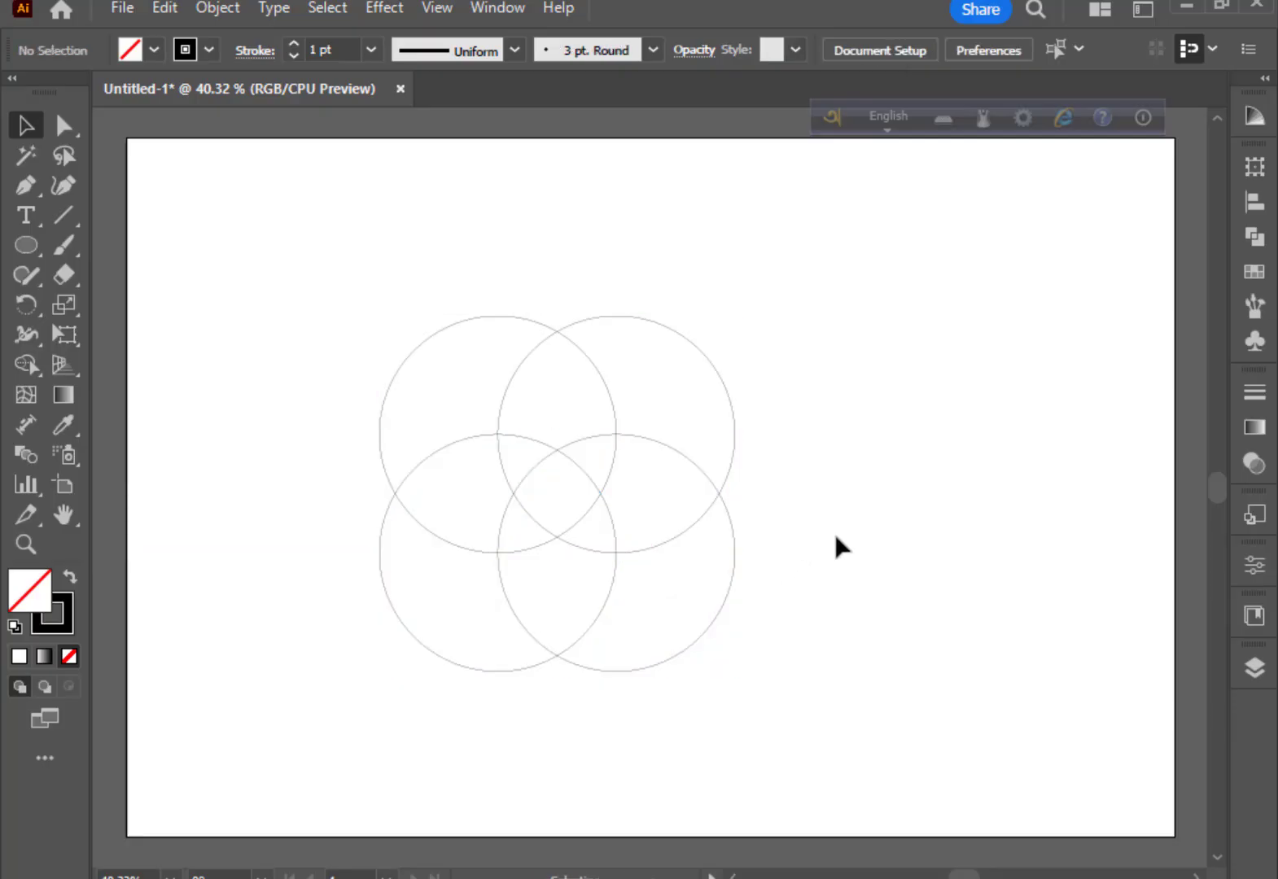
left_click_drag(323, 289, 864, 830)
Merge the lower overlap regions into a black shield with Shape Builder and delete the leftovers.
left_click(25, 365)
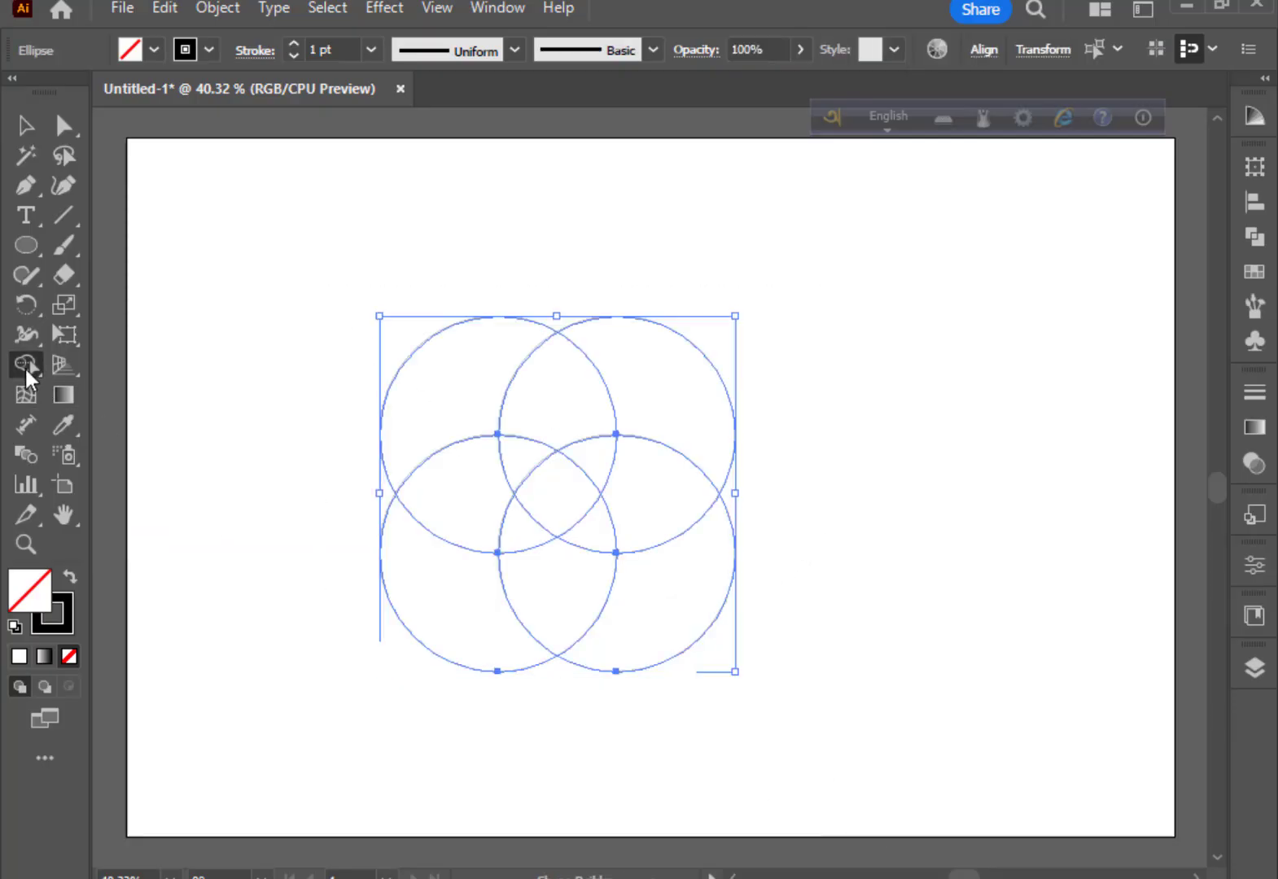
left_click(71, 580)
left_click(530, 605)
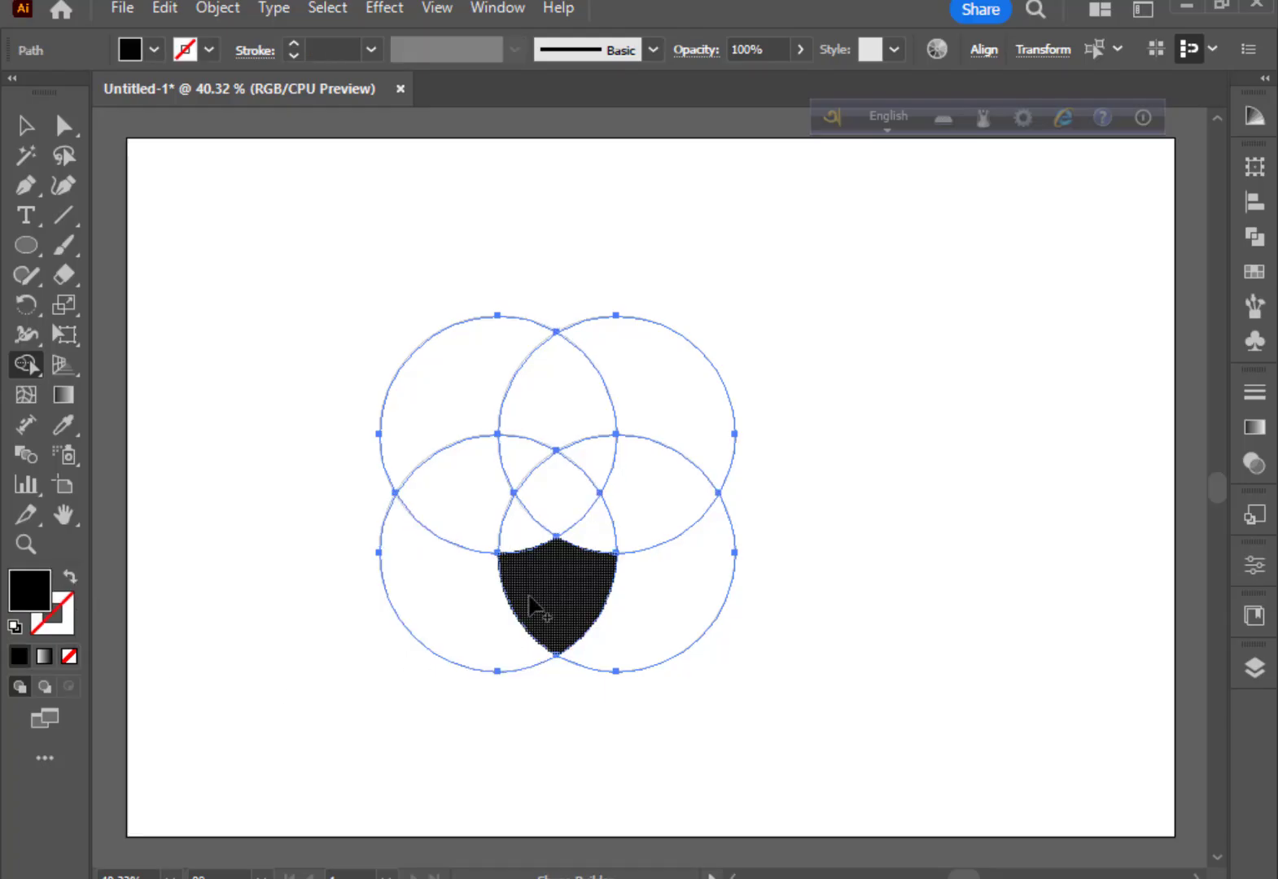
mouse_move(670, 693)
left_mouse_down()
mouse_move(636, 484)
mouse_move(438, 668)
left_mouse_up()
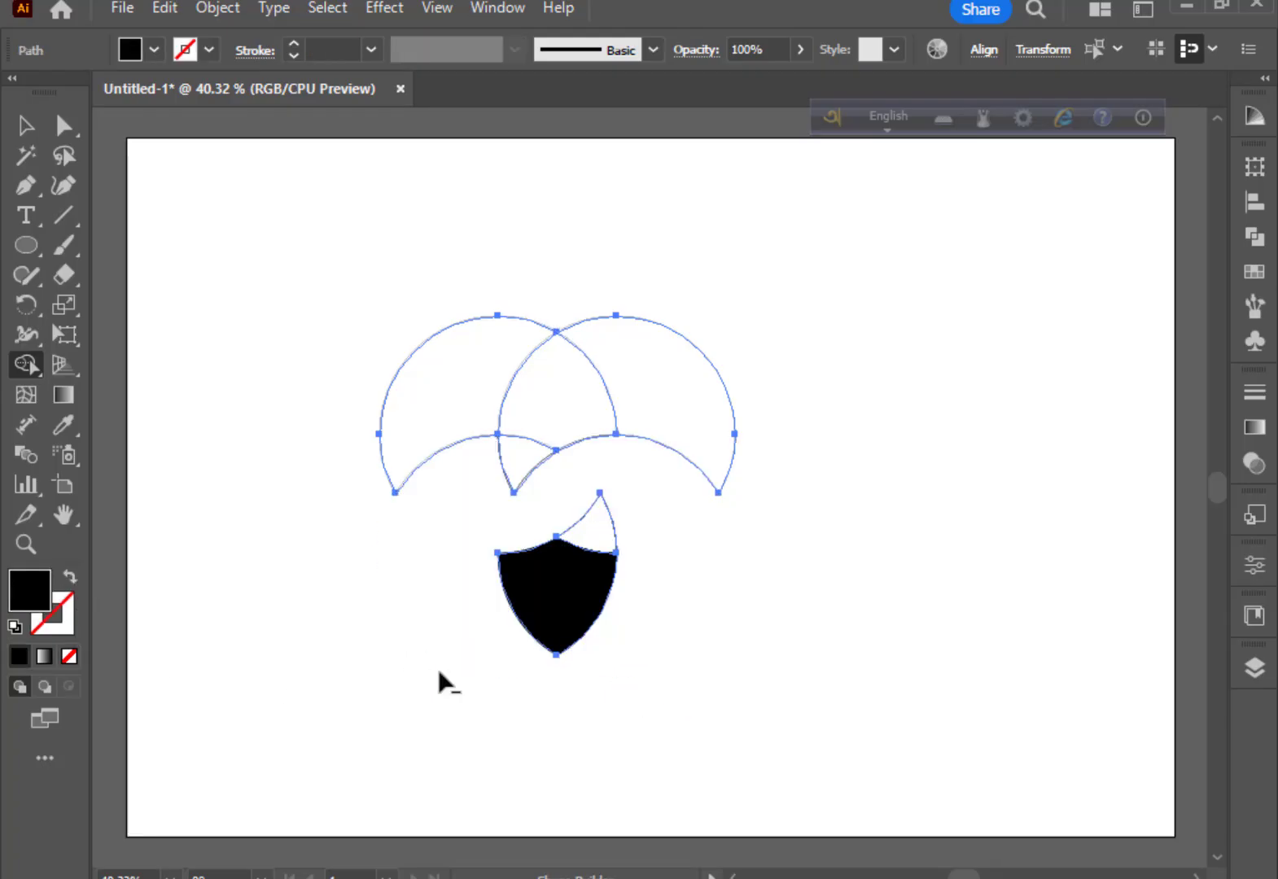
mouse_move(592, 518)
left_mouse_down()
mouse_move(718, 522)
mouse_move(421, 436)
mouse_move(623, 491)
left_mouse_up()
Move the shield up right, enlarge it to about double size, and set the fill to None.
left_click(25, 125)
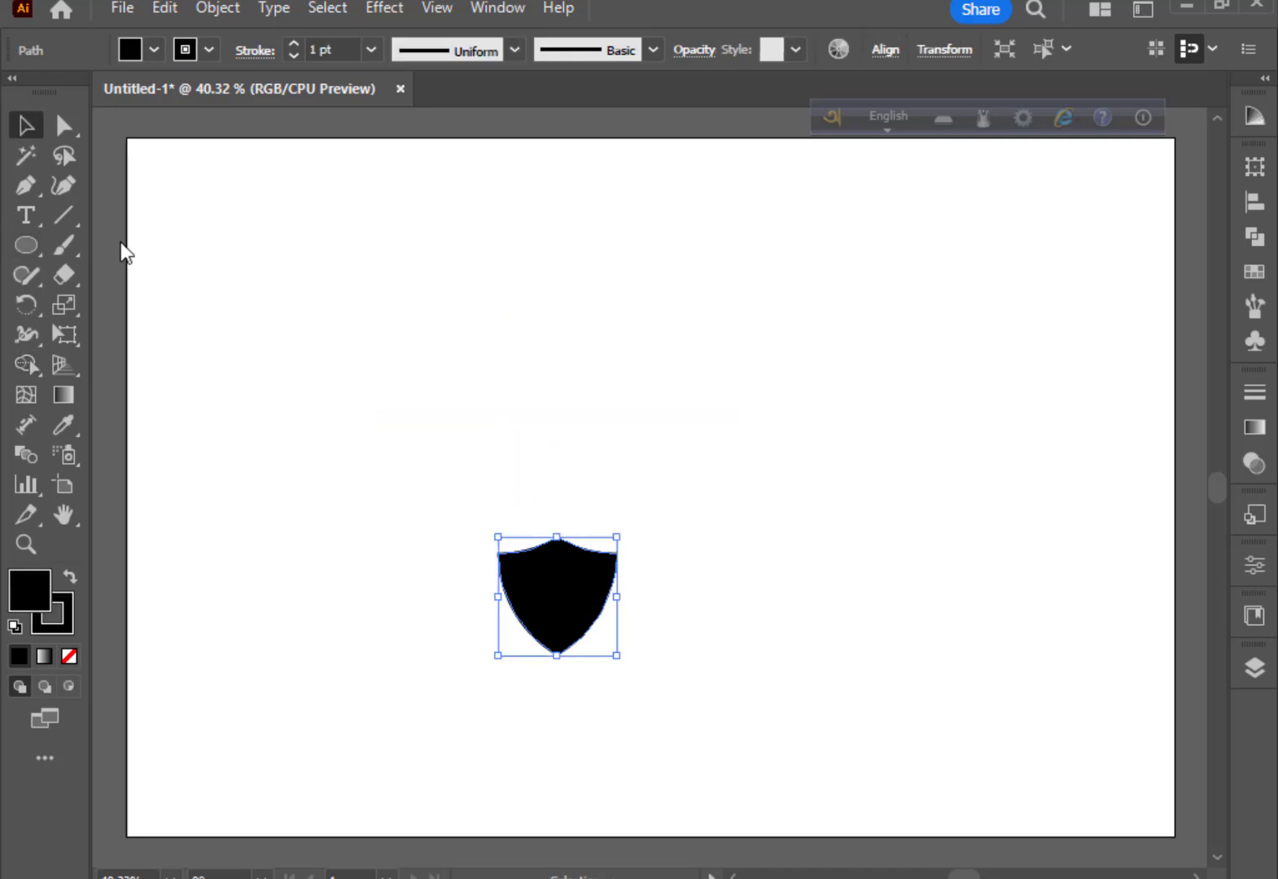
left_click(350, 440)
left_click_drag(584, 633, 913, 398)
left_click(736, 566)
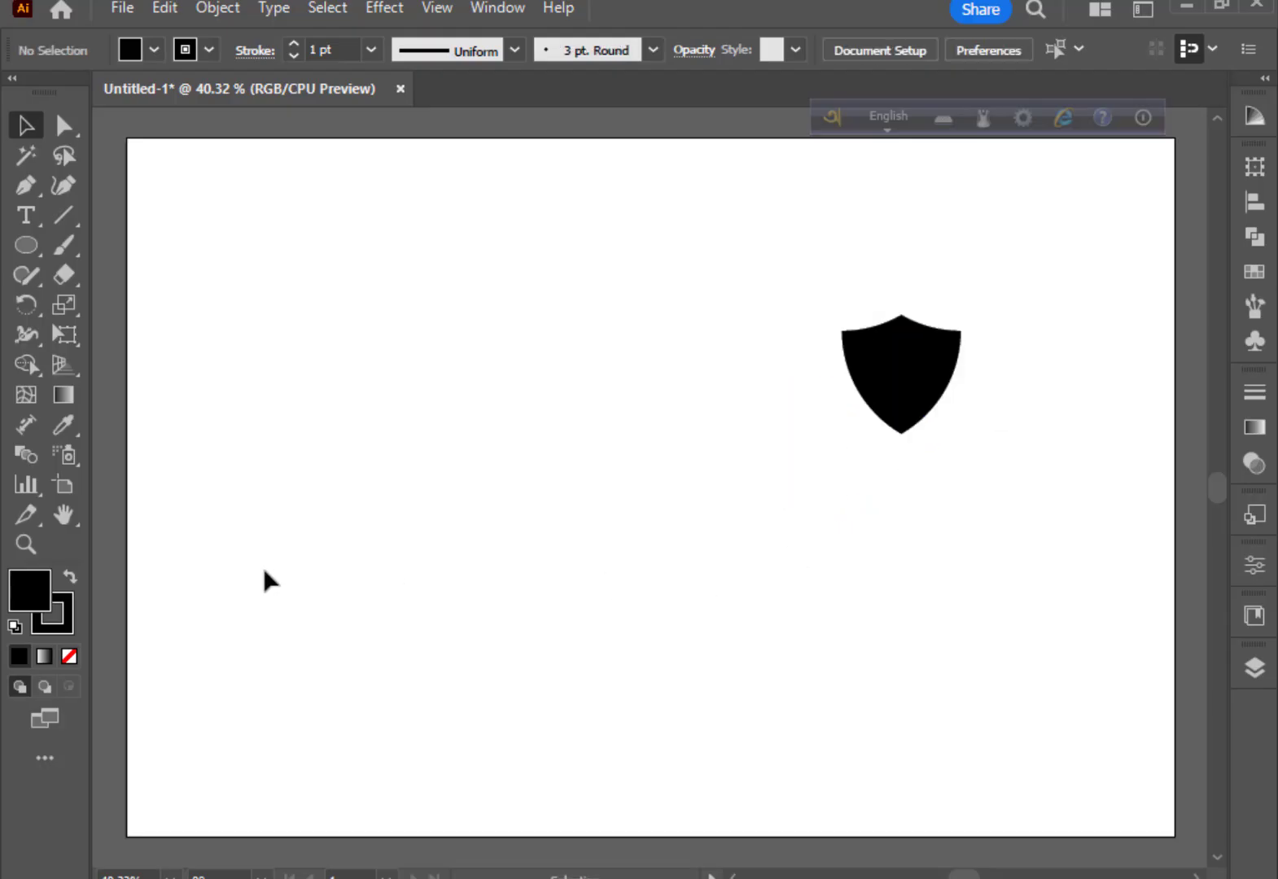
left_click(912, 379)
left_click_drag(963, 435, 1025, 498)
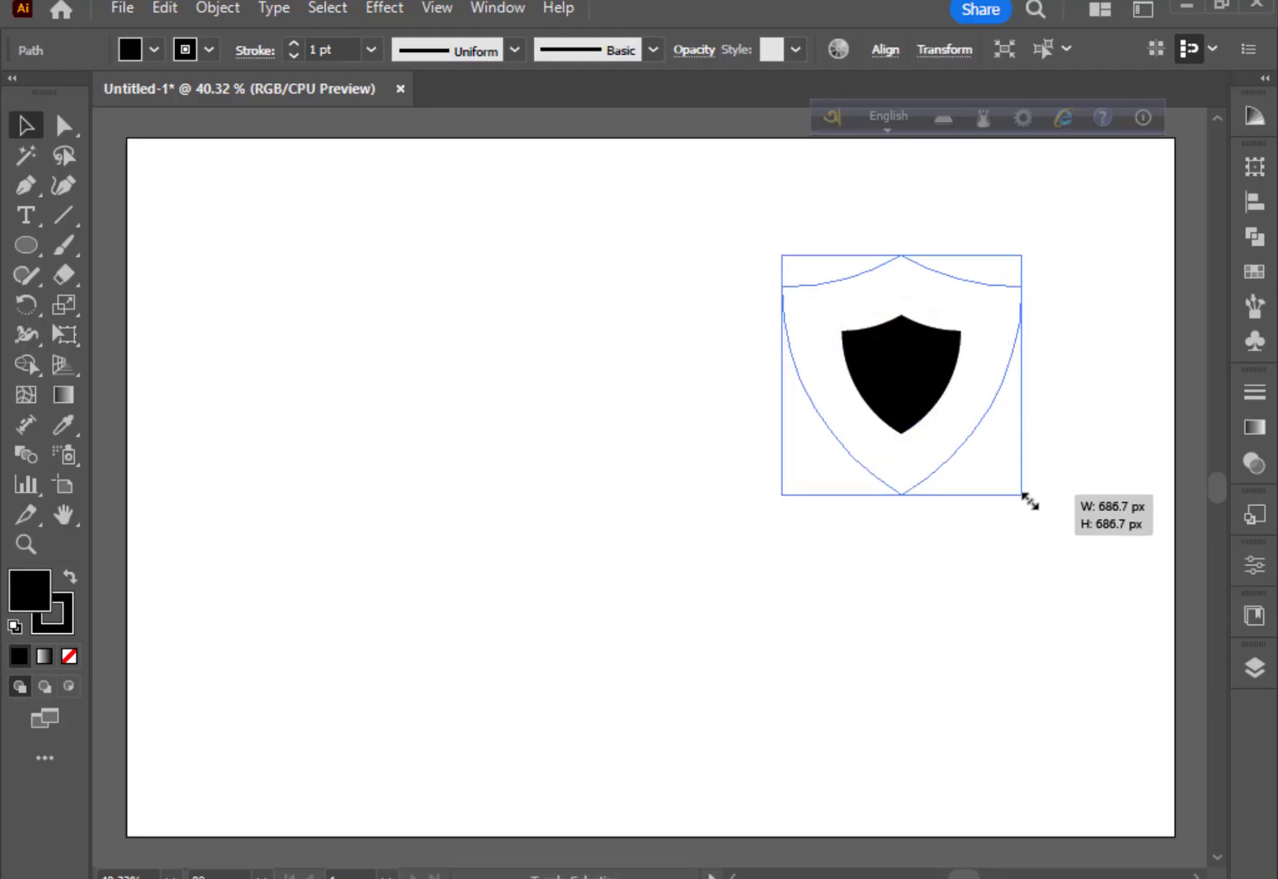
left_click_drag(944, 376, 1001, 440)
left_click(904, 706)
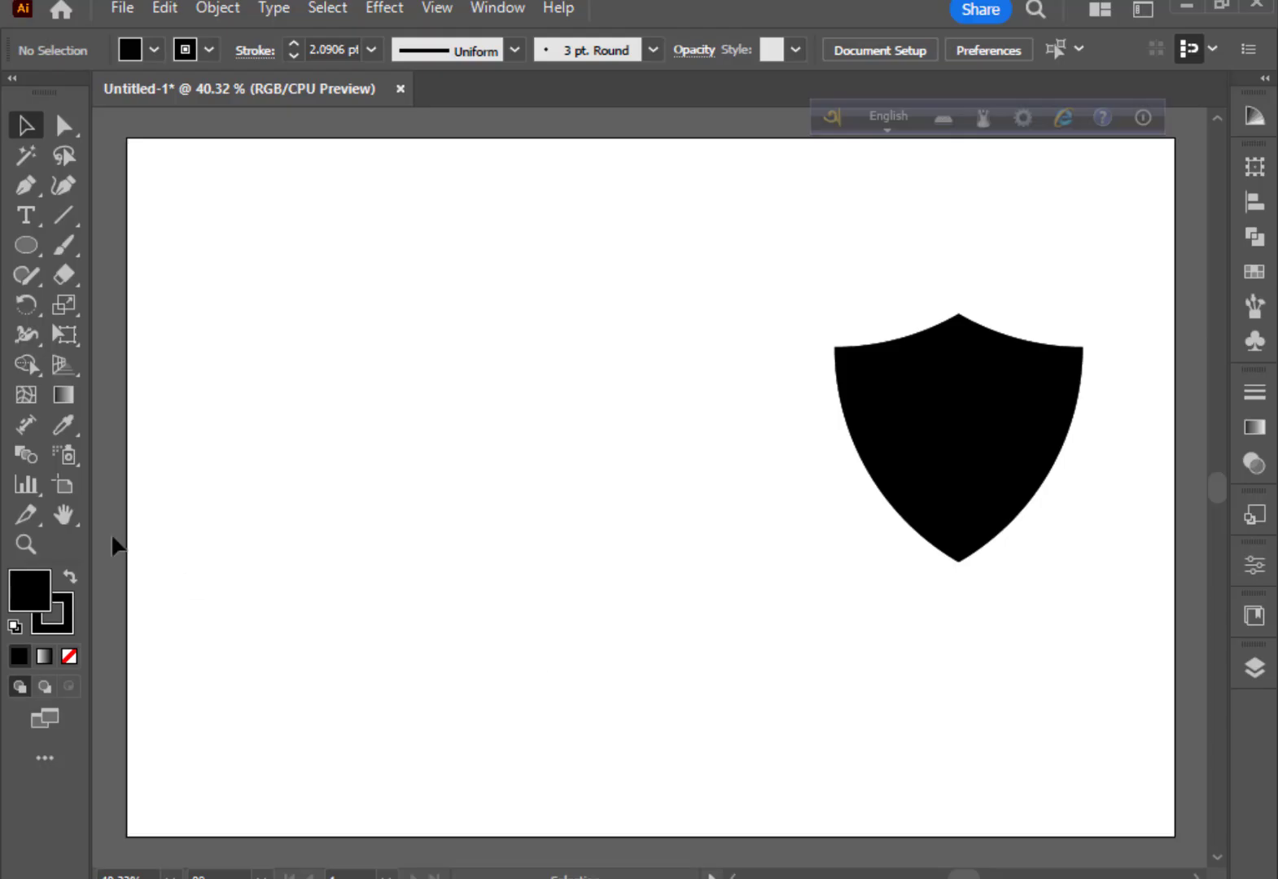
left_click(69, 657)
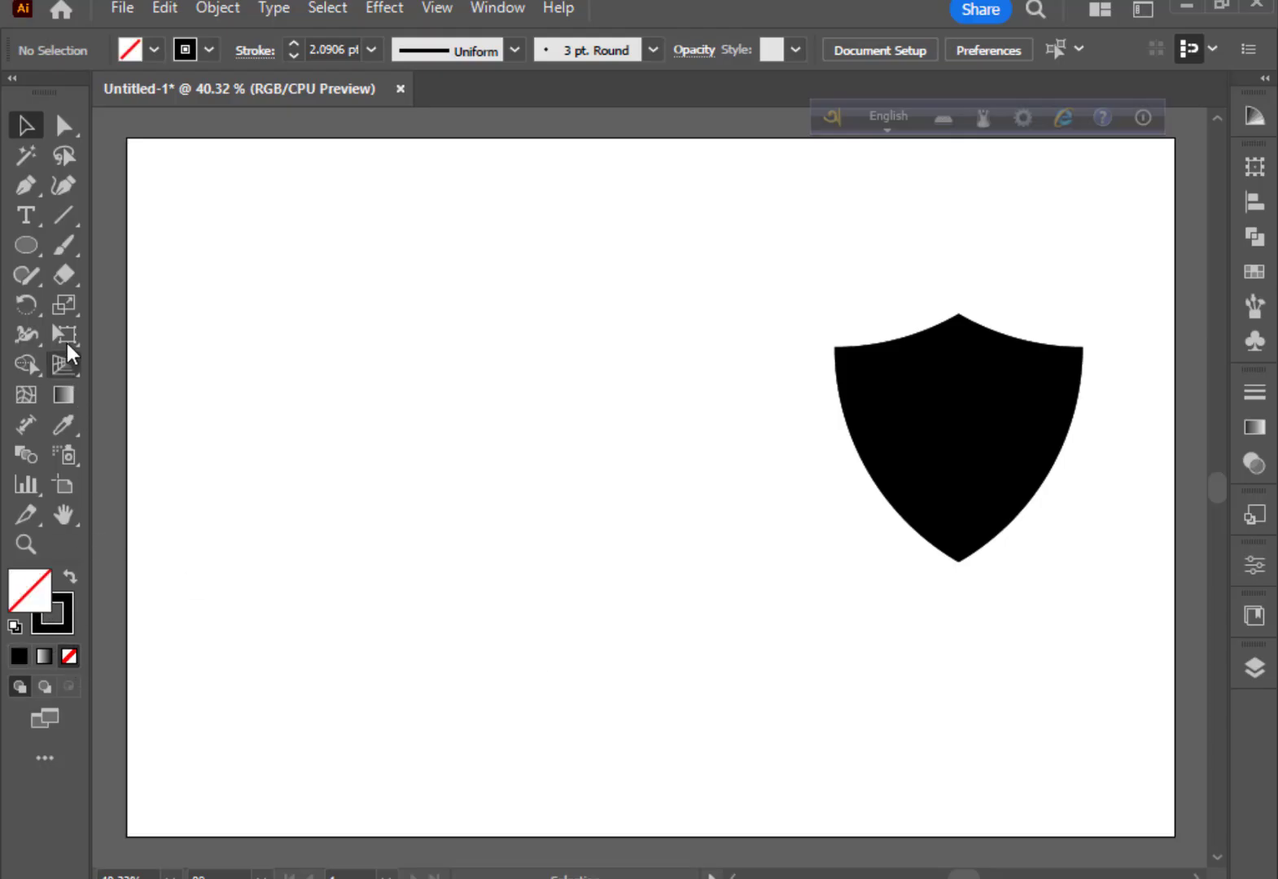
Draw a vertical line and duplicate it into a row of evenly spaced vertical lines.
left_click(62, 215)
left_click_drag(229, 293, 228, 676)
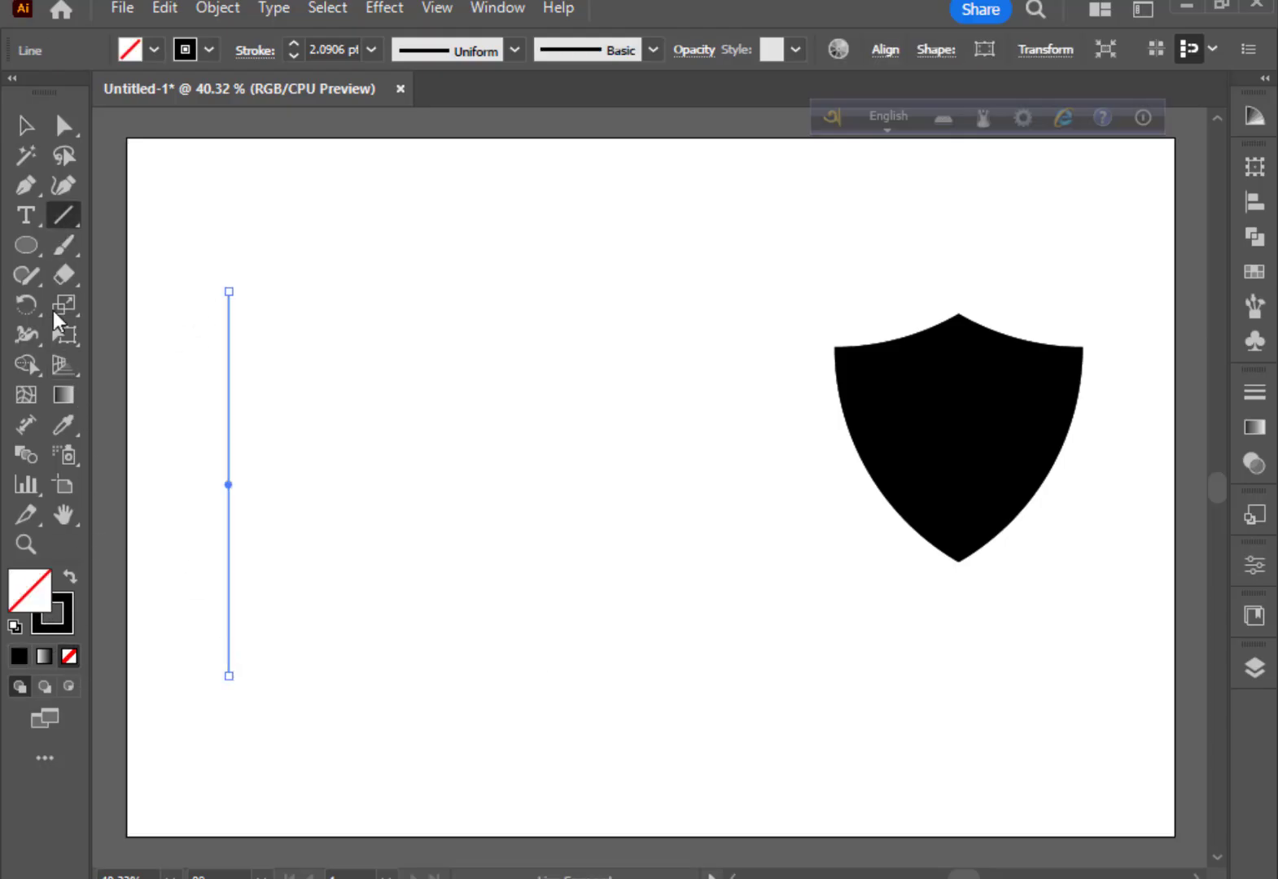
left_click(24, 127)
left_click_drag(230, 394, 248, 397)
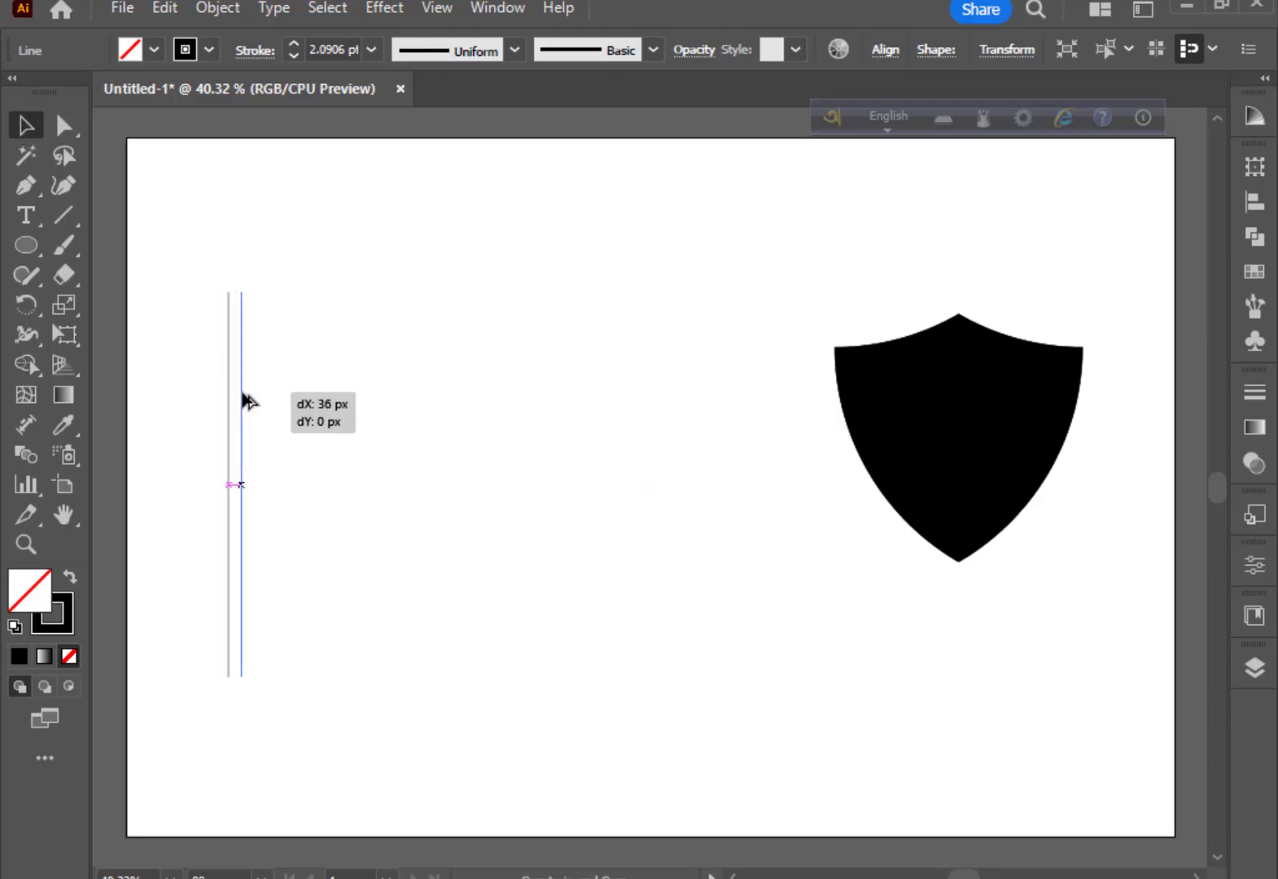
mouse_move(180, 365)
left_mouse_down()
mouse_move(246, 450)
mouse_move(294, 430)
left_mouse_up()
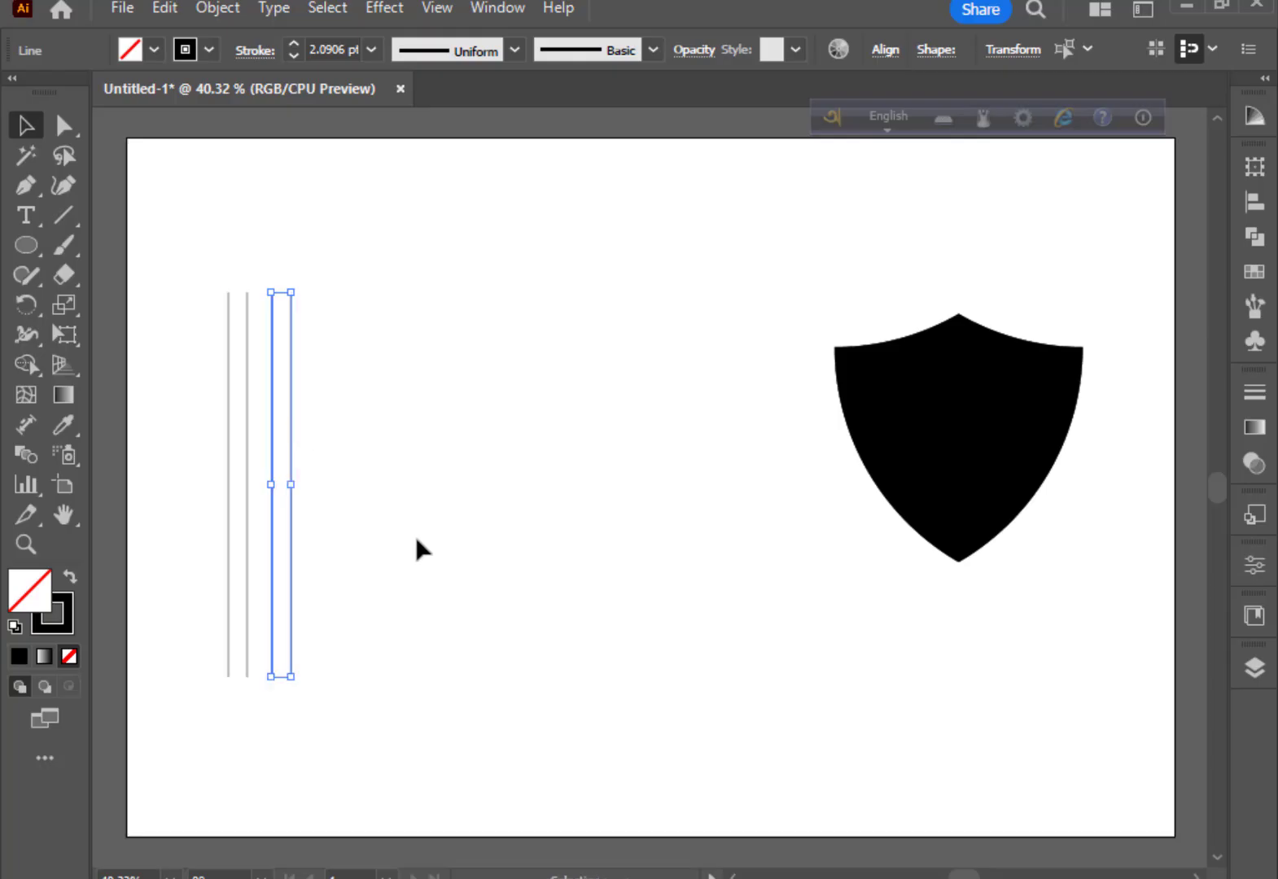
key("ctrl+d")
key("ctrl+d")
key("ctrl+d")
key("ctrl+d")
key("ctrl+d")
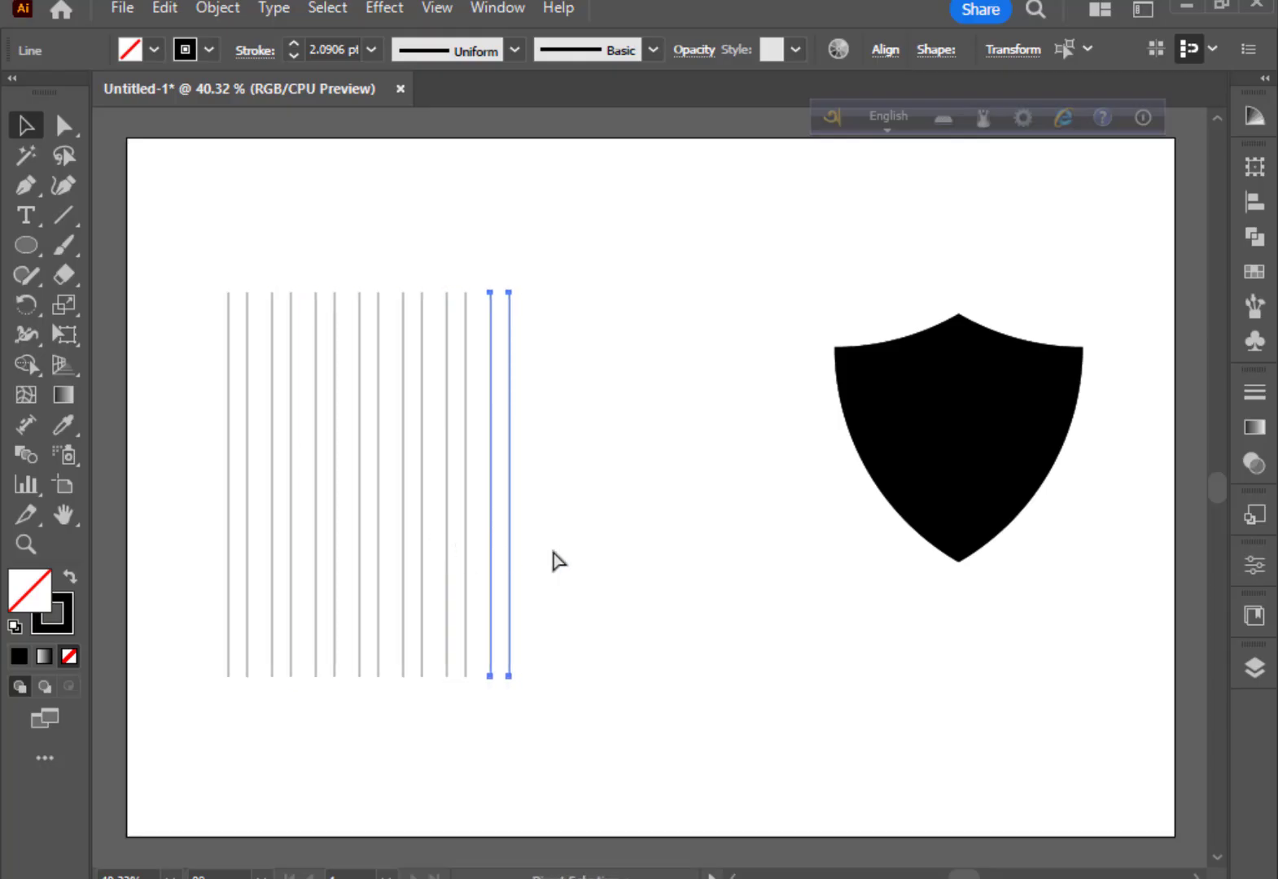
key("ctrl+d")
Group the lines, Paste in Front a copy rotated 90° as horizontal lines, and move the grid right.
left_click_drag(189, 264, 604, 610)
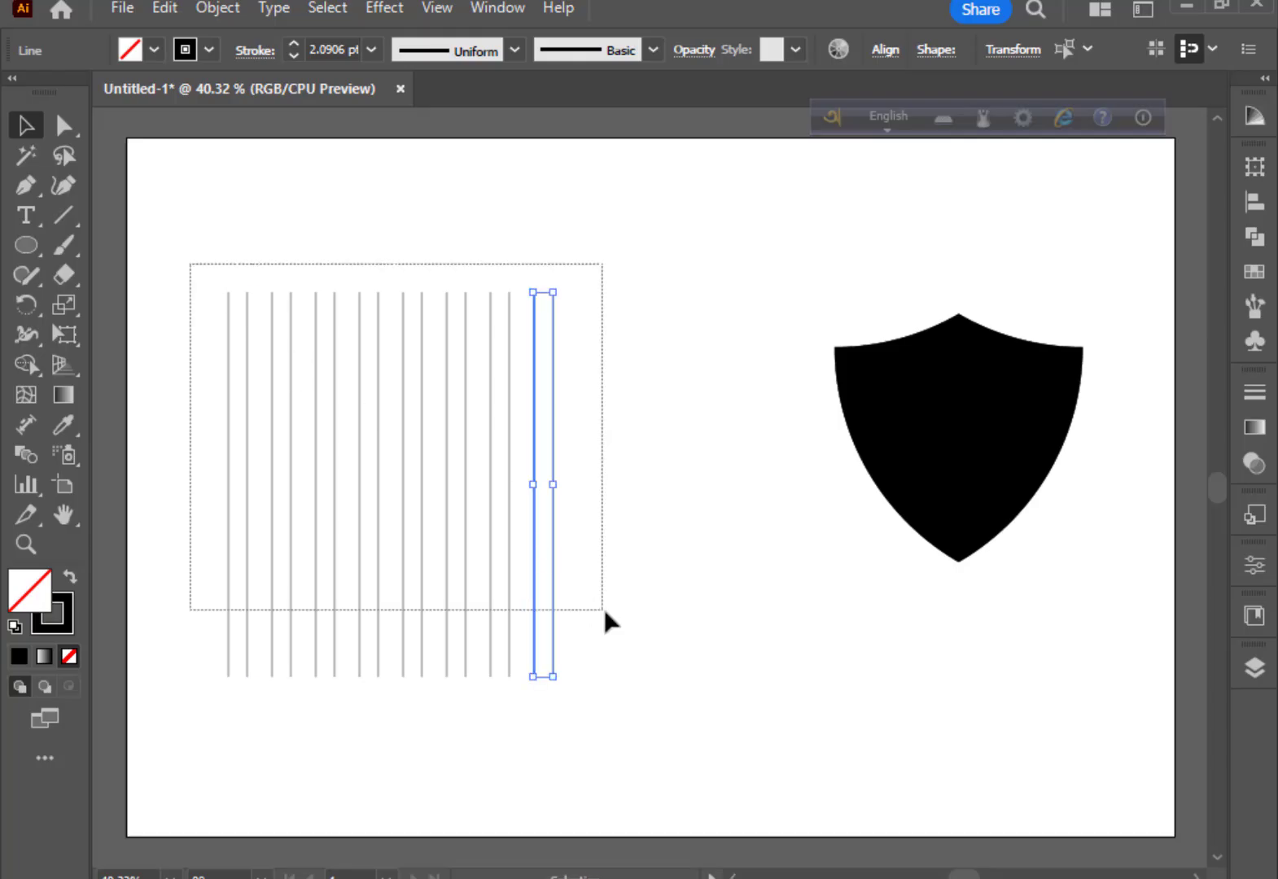
right_click(447, 448)
left_click(505, 459)
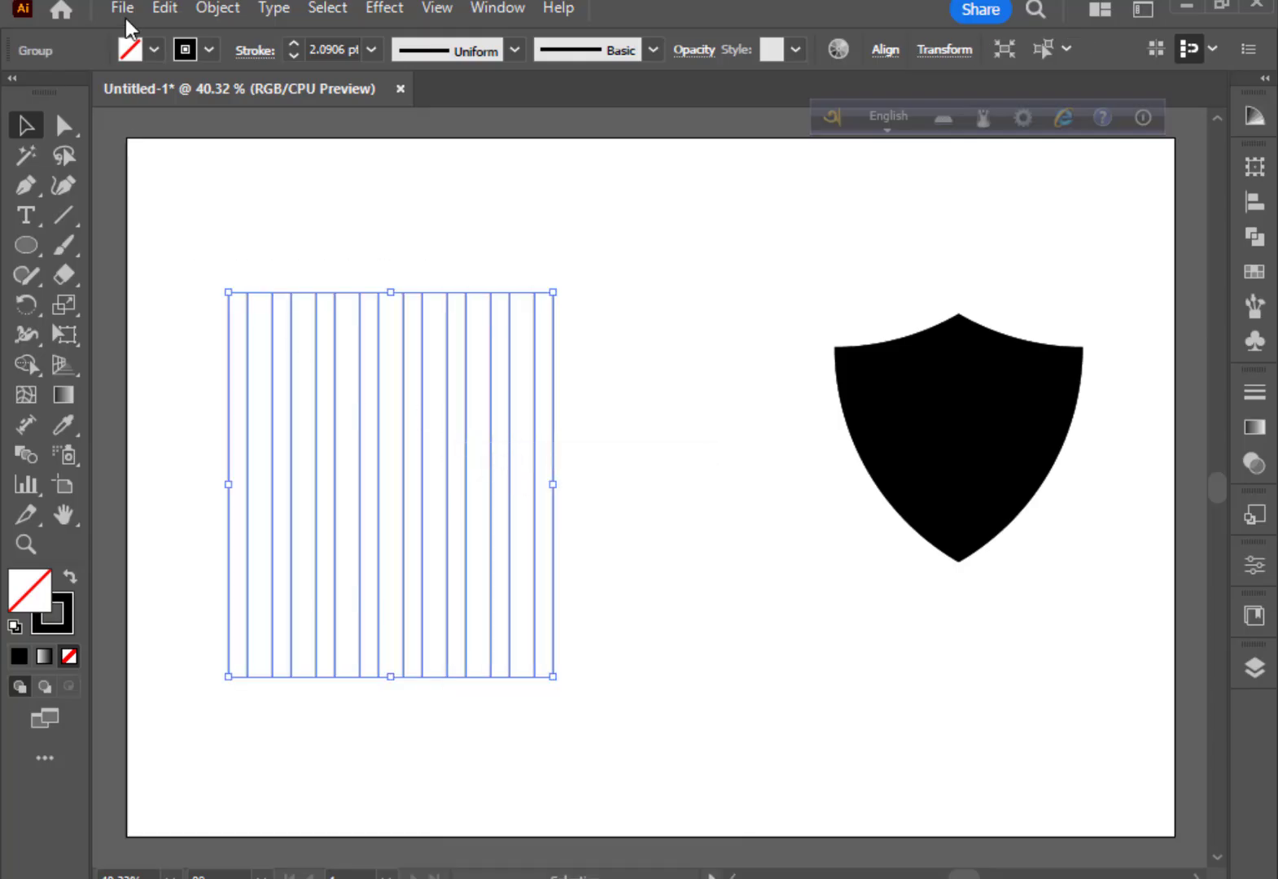
left_click(165, 7)
left_click(229, 132)
left_click(167, 7)
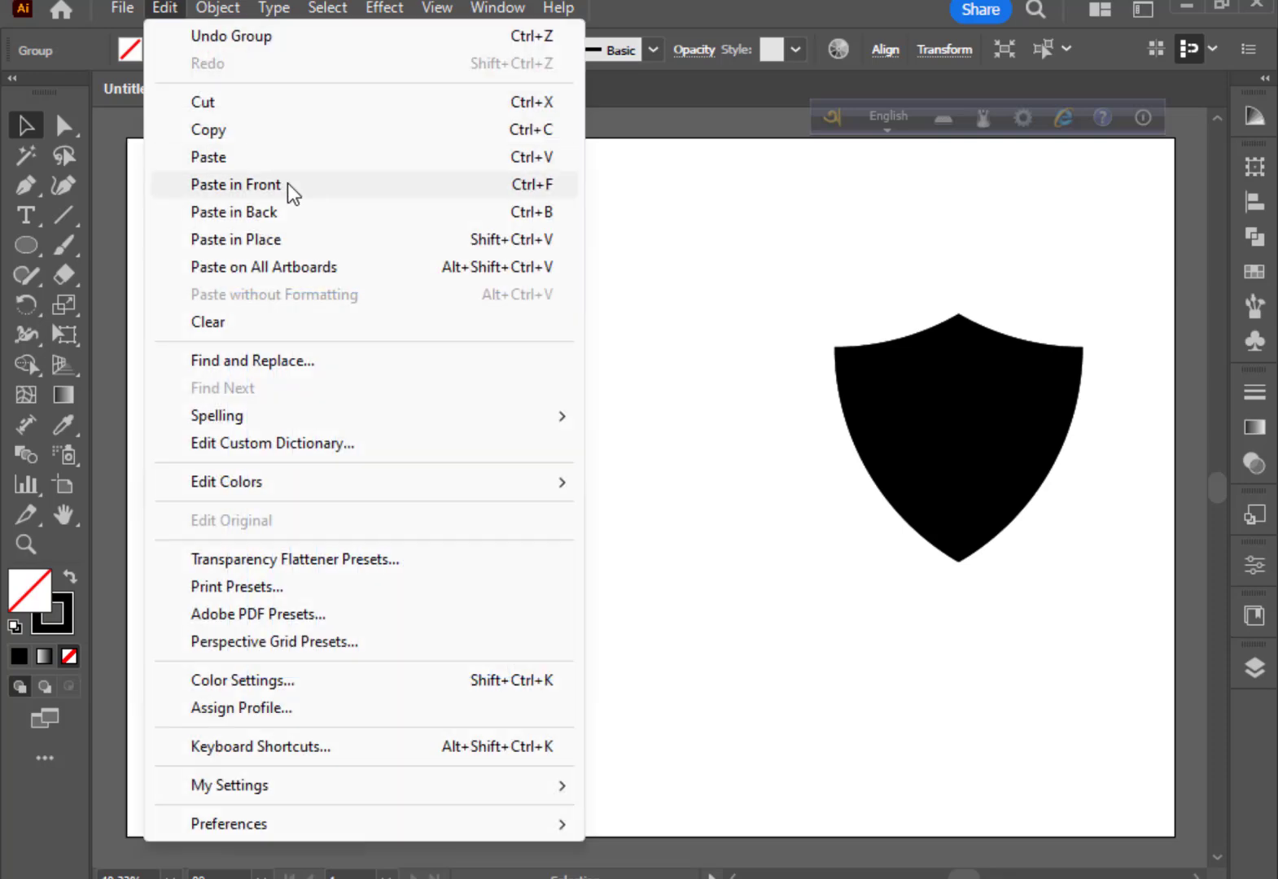
left_click(236, 184)
left_click_drag(570, 291, 496, 623)
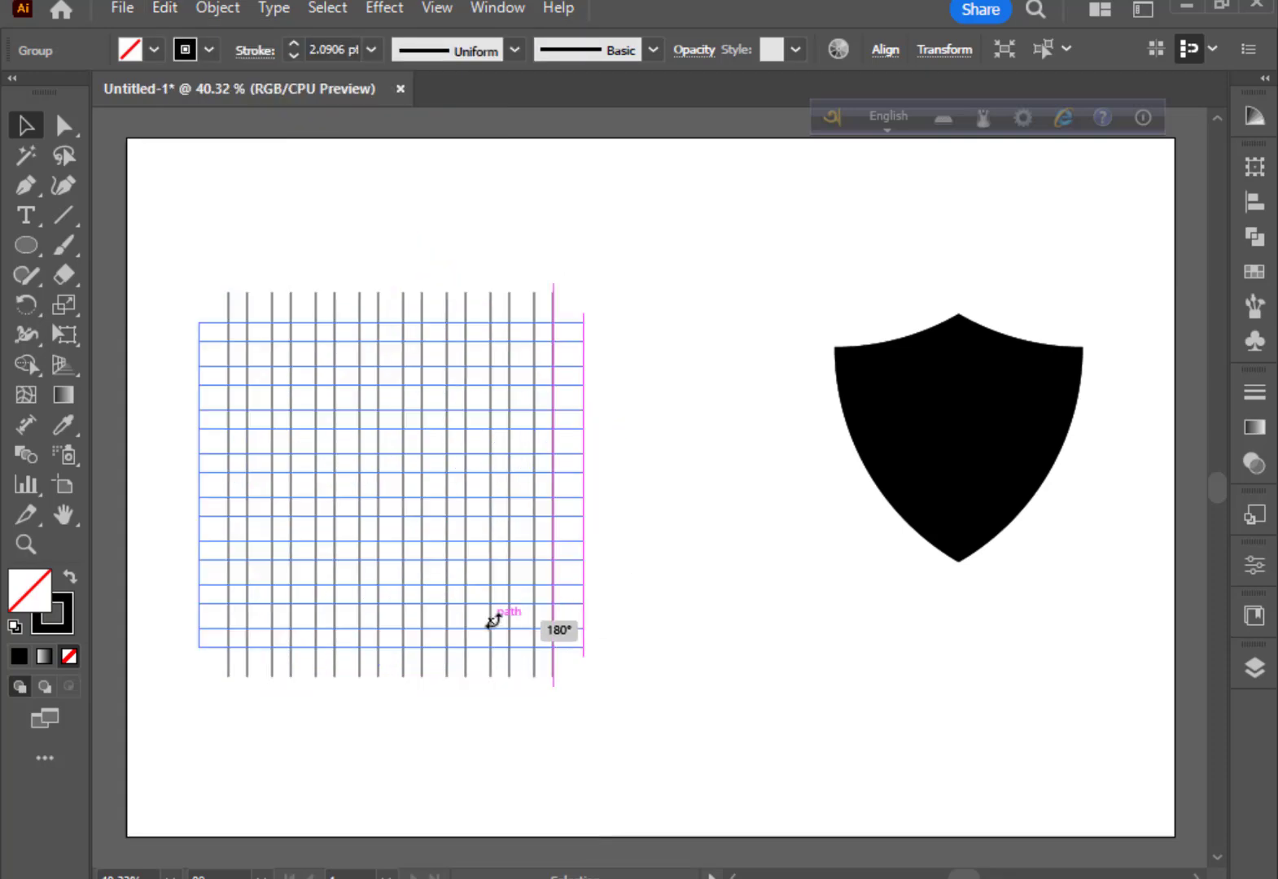
mouse_move(250, 226)
left_mouse_down()
mouse_move(417, 525)
mouse_move(550, 504)
left_mouse_up()
mouse_move(970, 472)
left_mouse_down()
mouse_move(534, 509)
mouse_move(548, 486)
left_mouse_up()
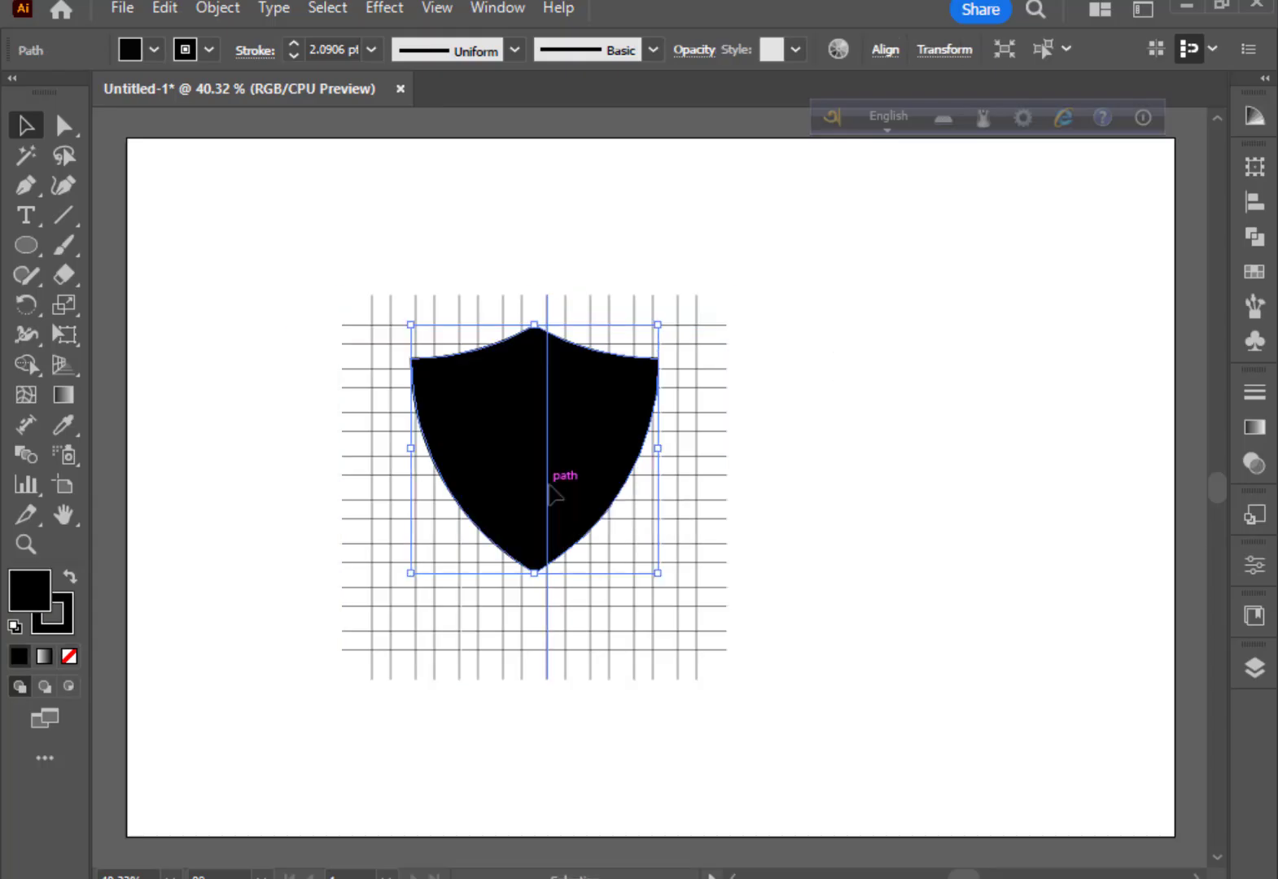
Send the vertical grid lines behind the shield.
left_click(842, 575)
left_click(580, 442)
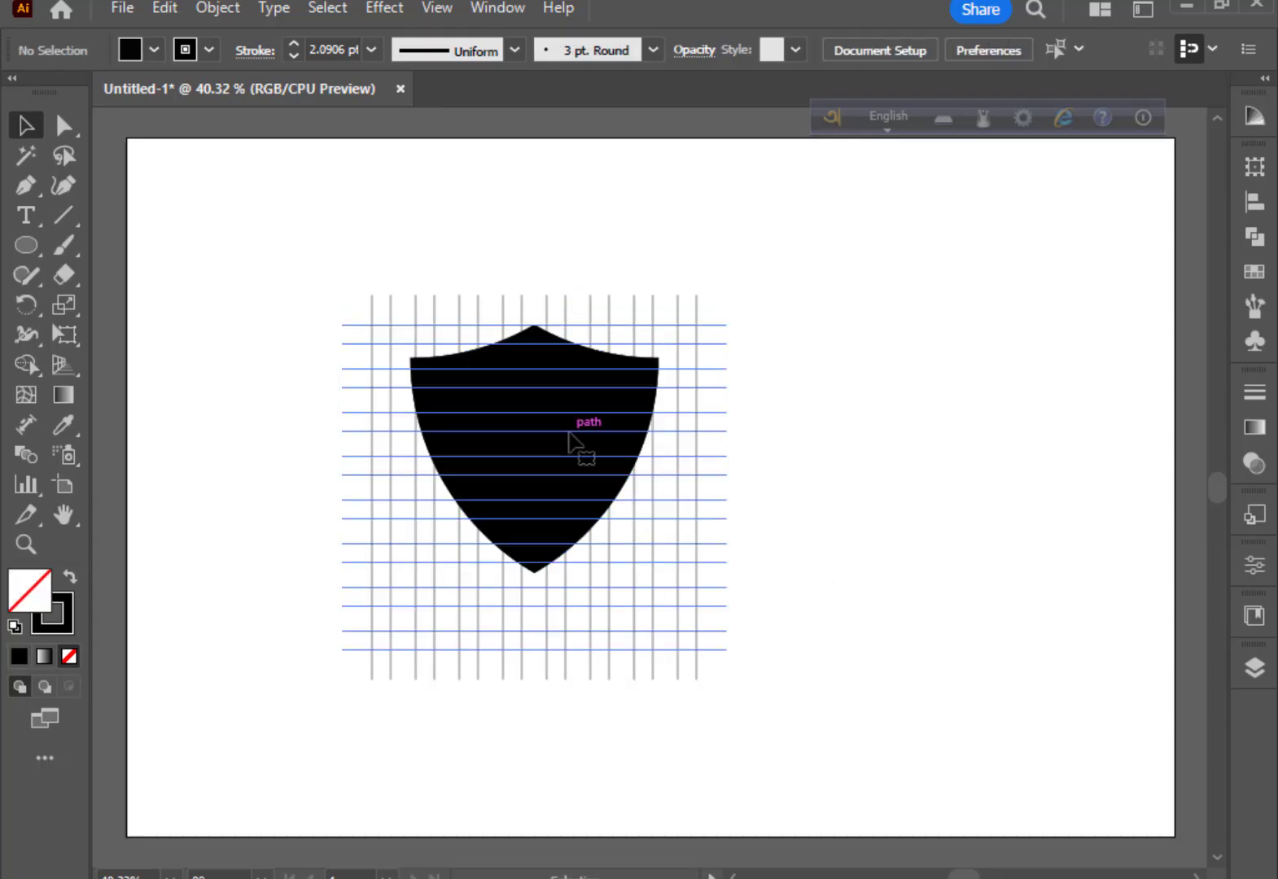
left_click(839, 753)
left_click(570, 420)
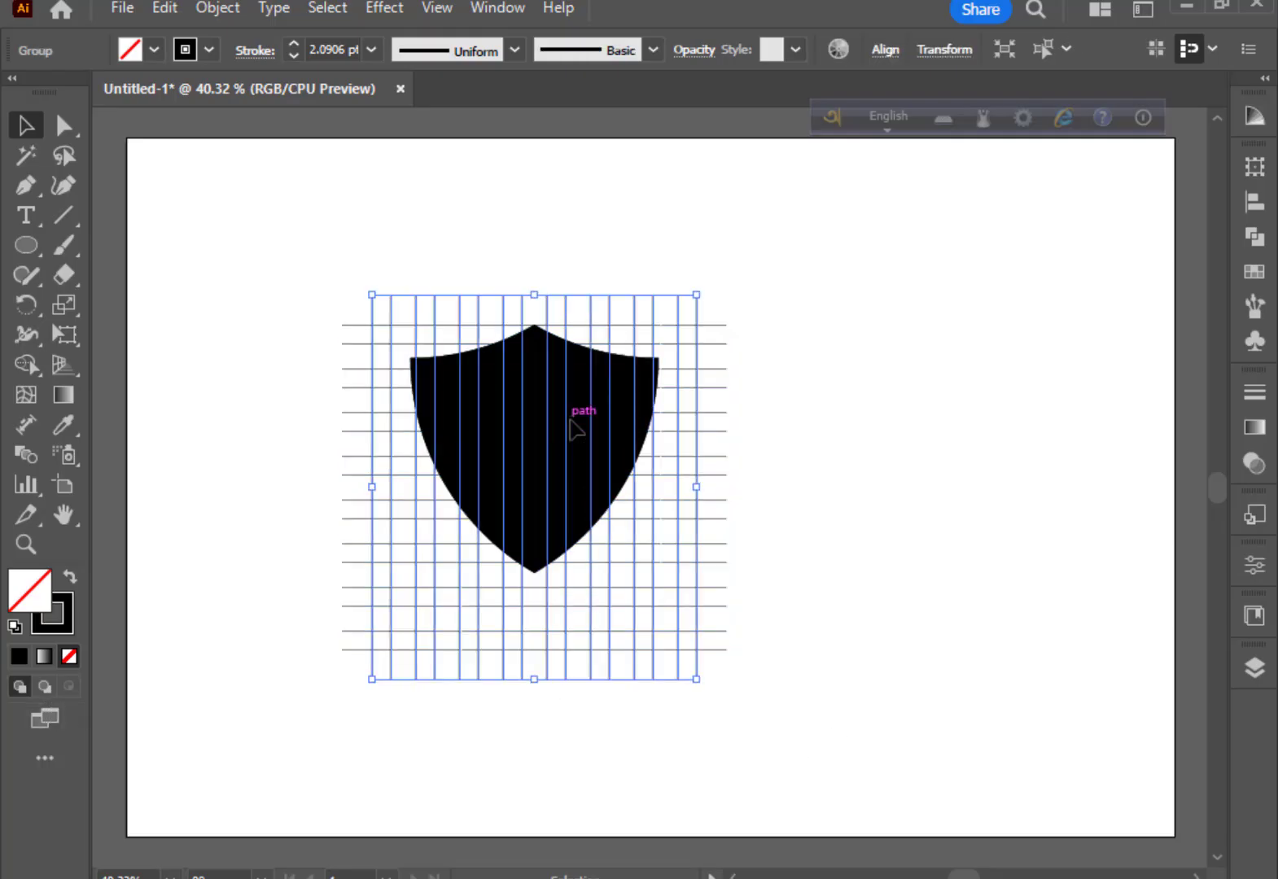
right_click(571, 422)
mouse_move(651, 735)
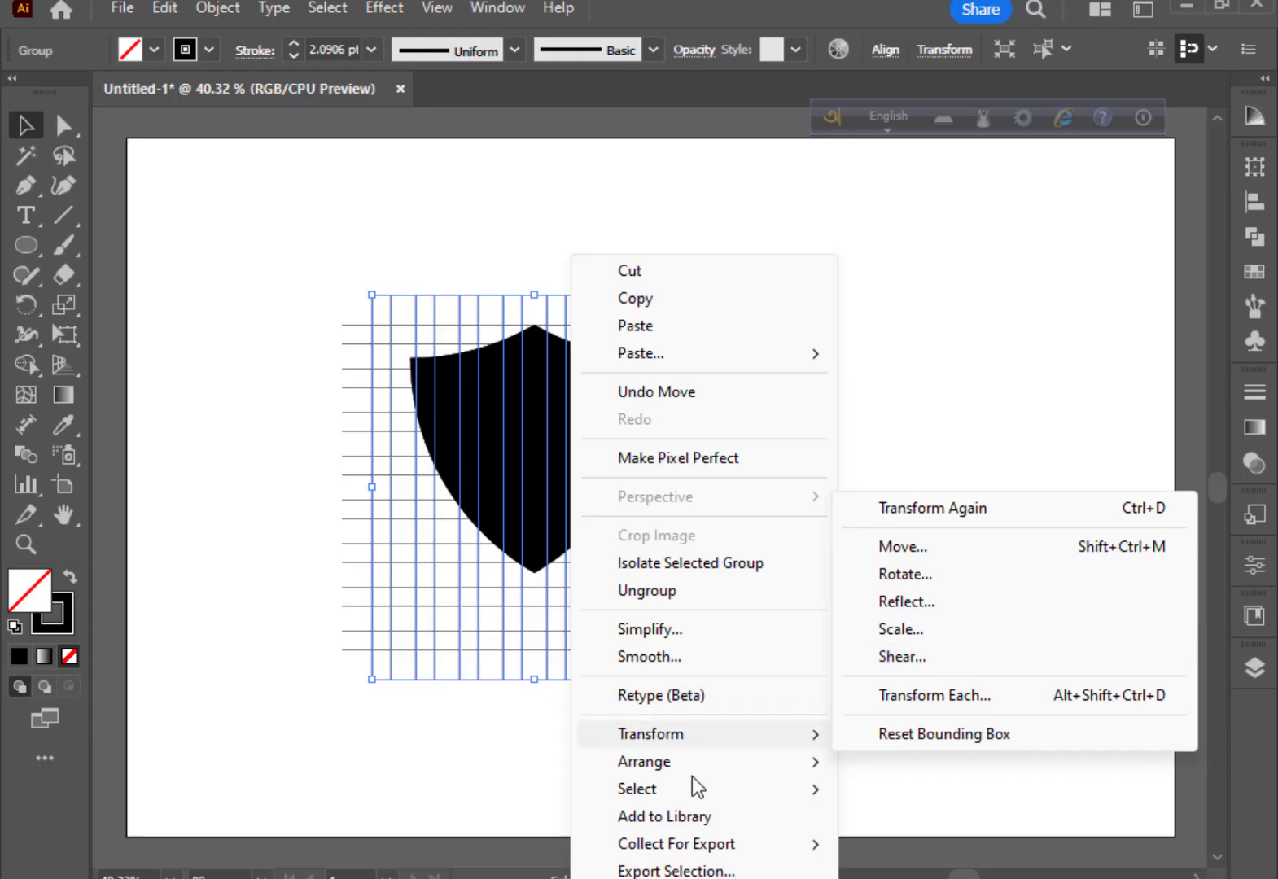
left_click(919, 843)
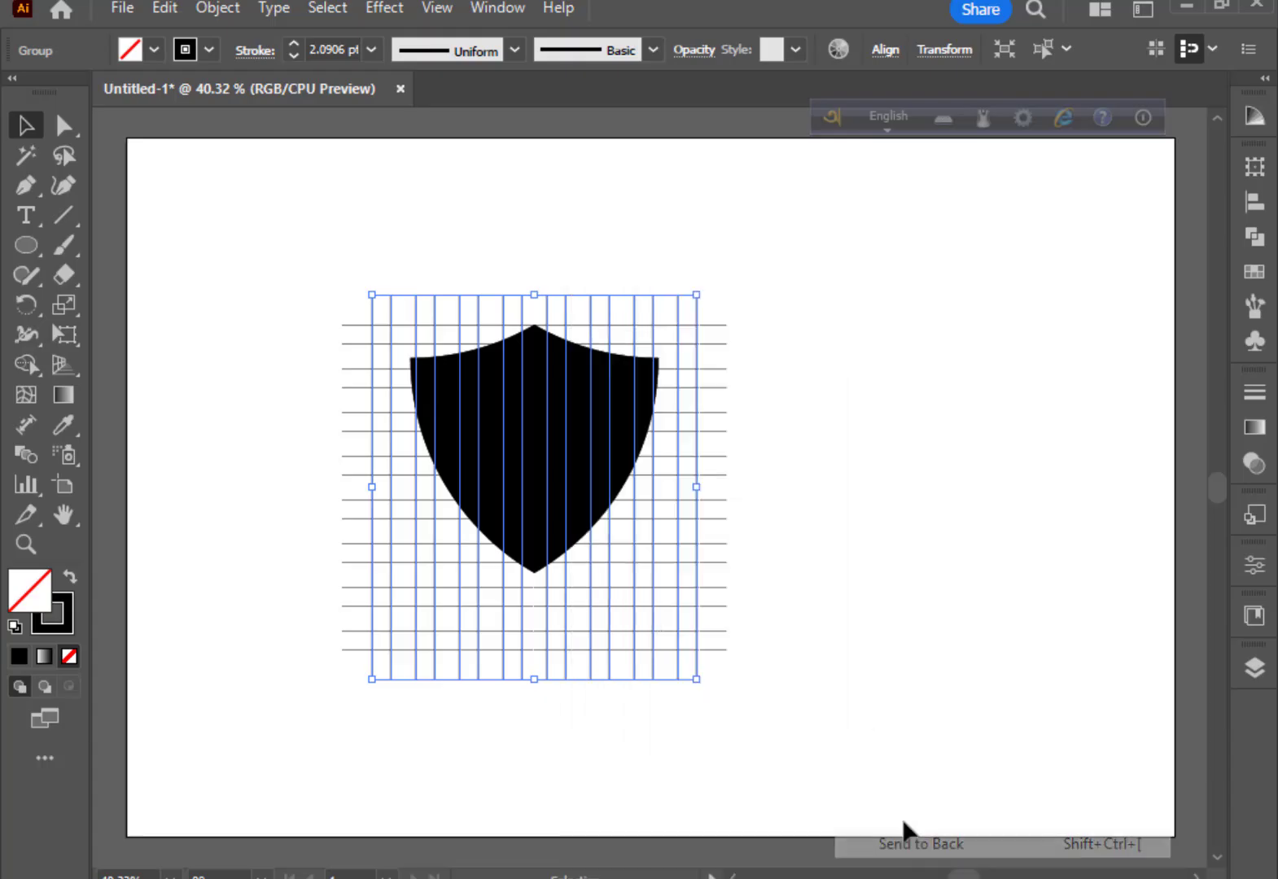
left_click(643, 504)
Send the horizontal grid lines behind the shield and set the shield's fill to None.
left_click(597, 459)
right_click(597, 460)
mouse_move(670, 761)
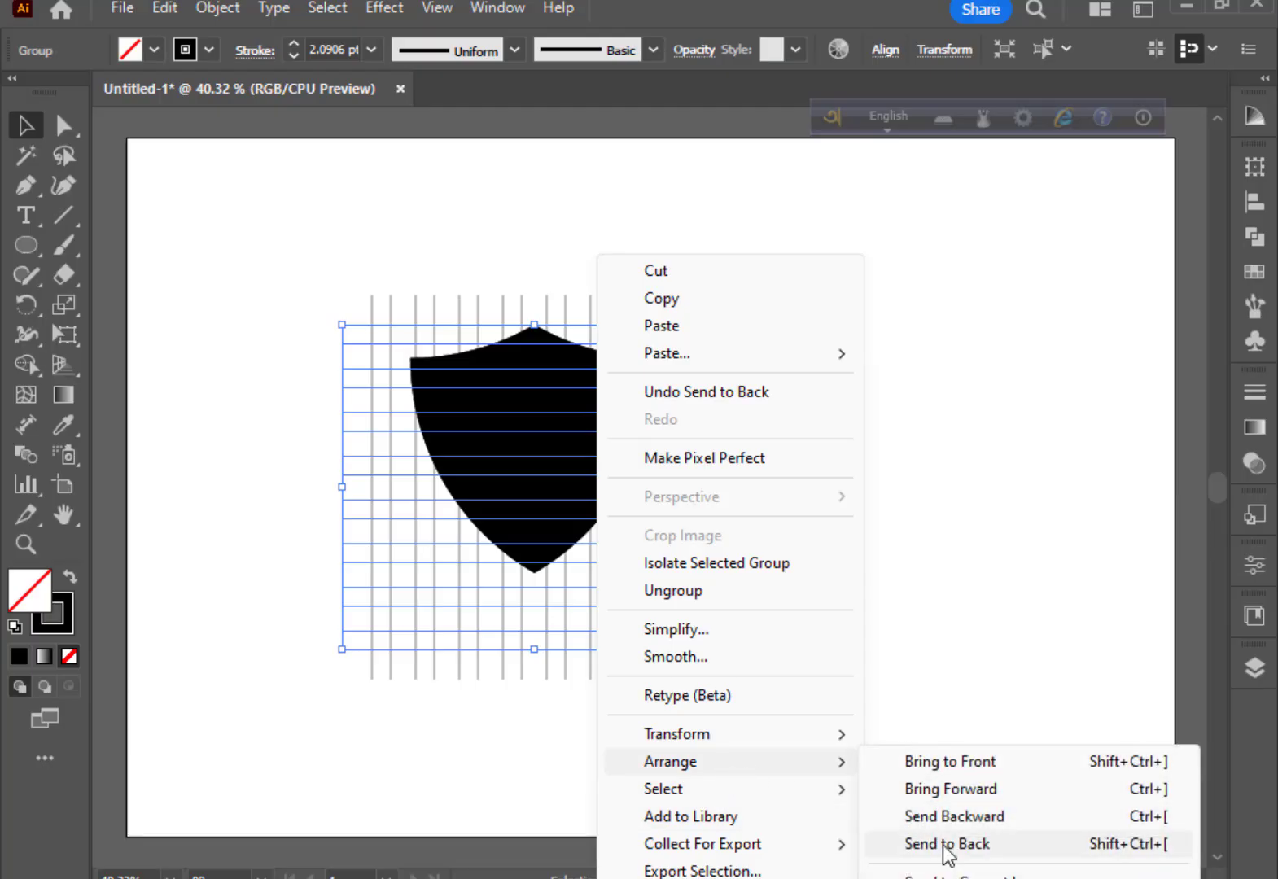
left_click(944, 844)
left_click(585, 415)
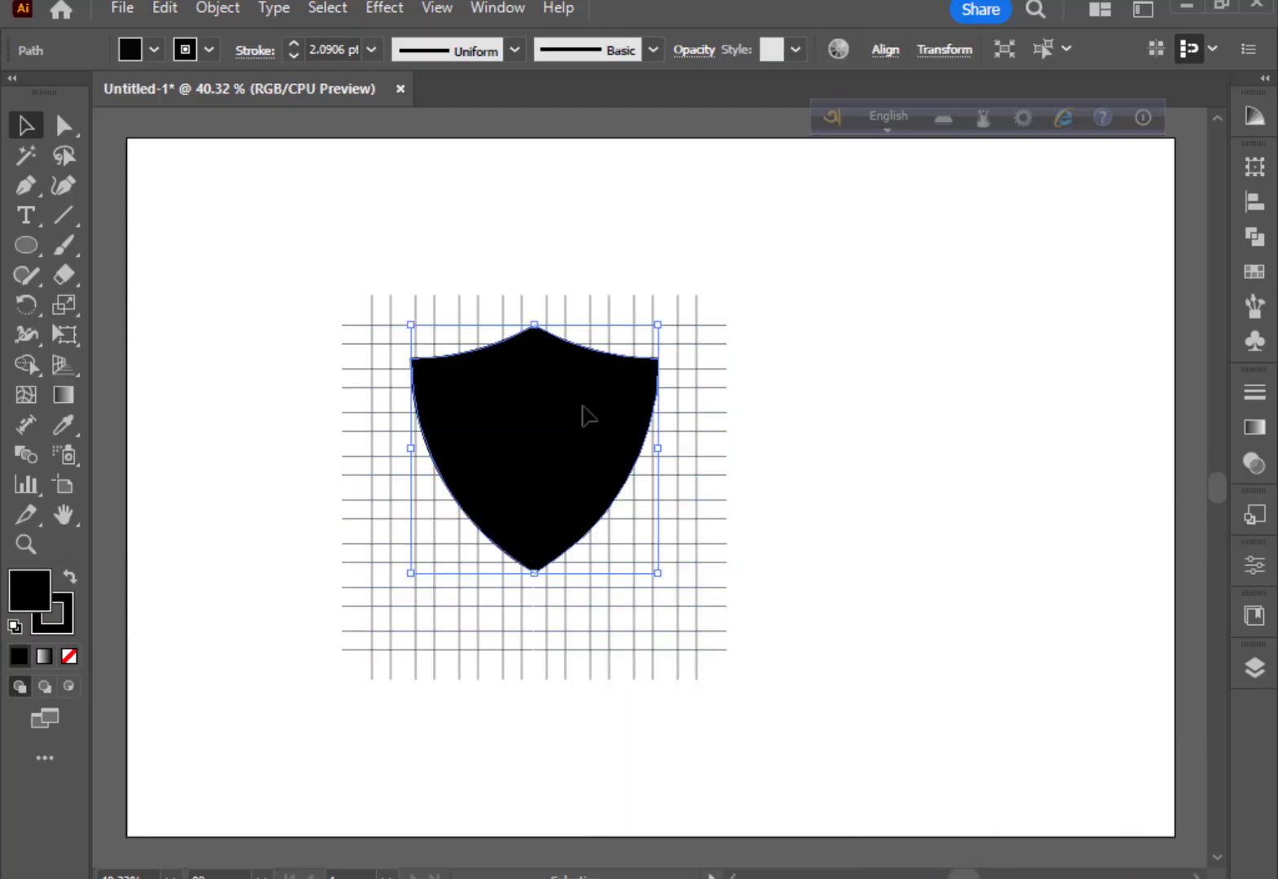
left_click(69, 658)
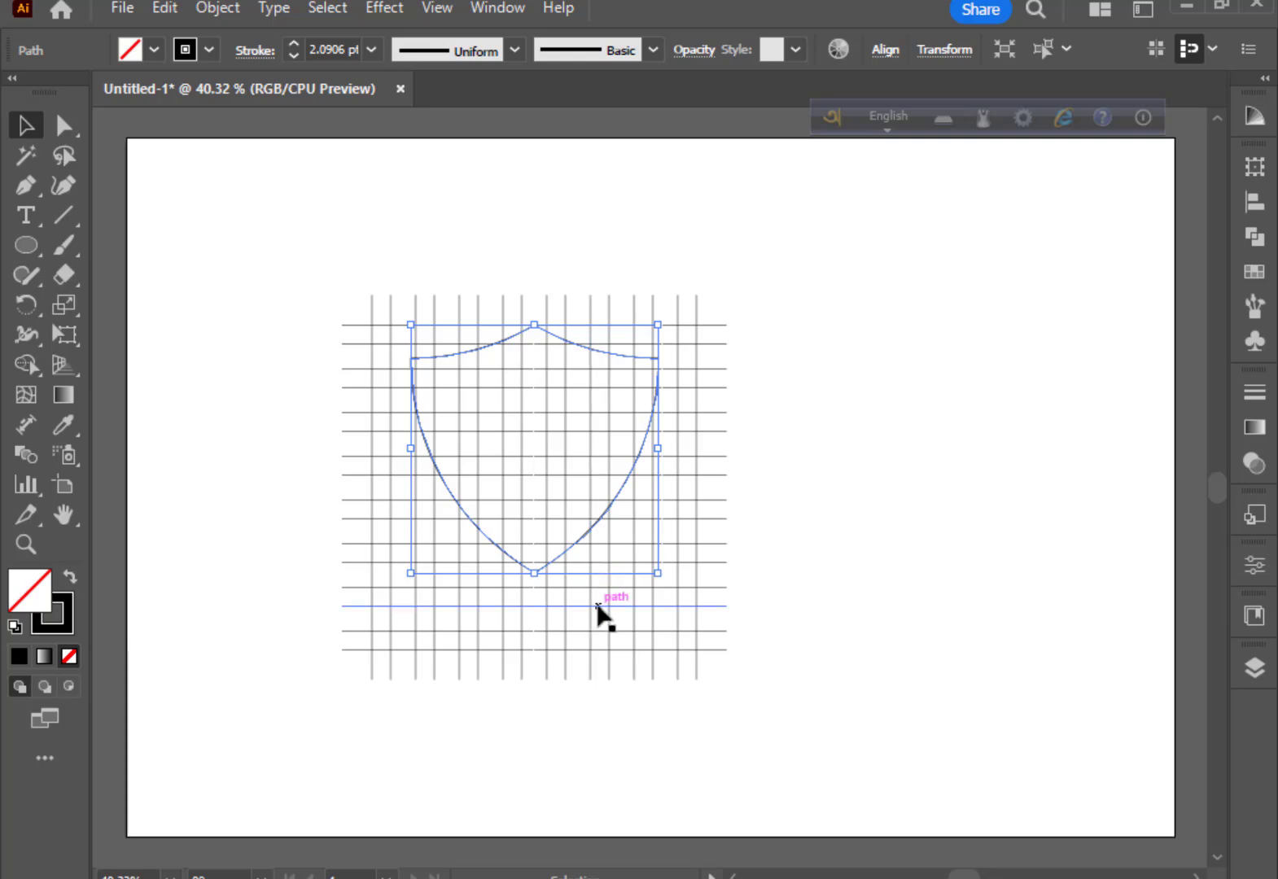
Zoom in on the shield and resize the shield outline from its bottom point.
key("a")
key("ctrl+equal")
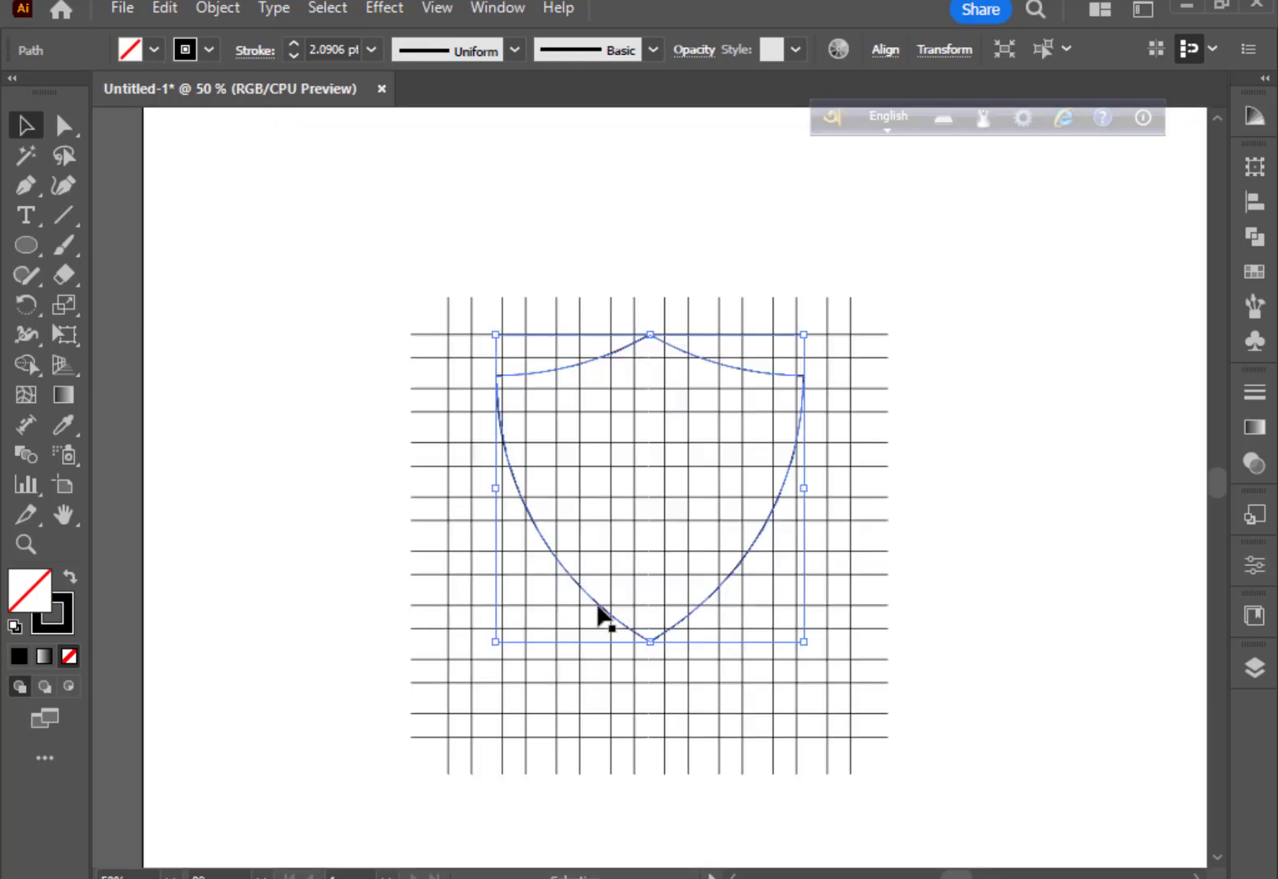
key("ctrl+equal")
left_click(598, 606)
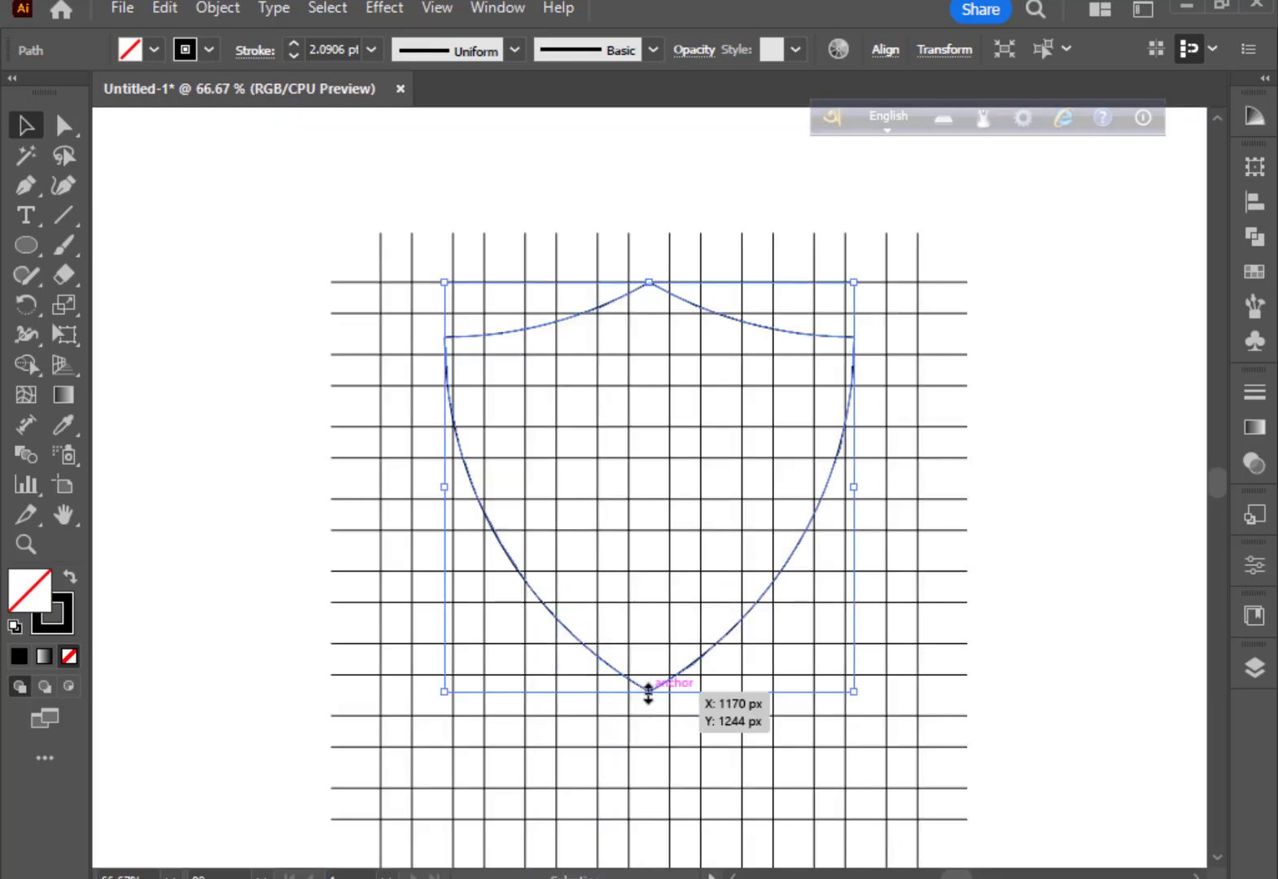
left_click_drag(648, 692, 646, 649)
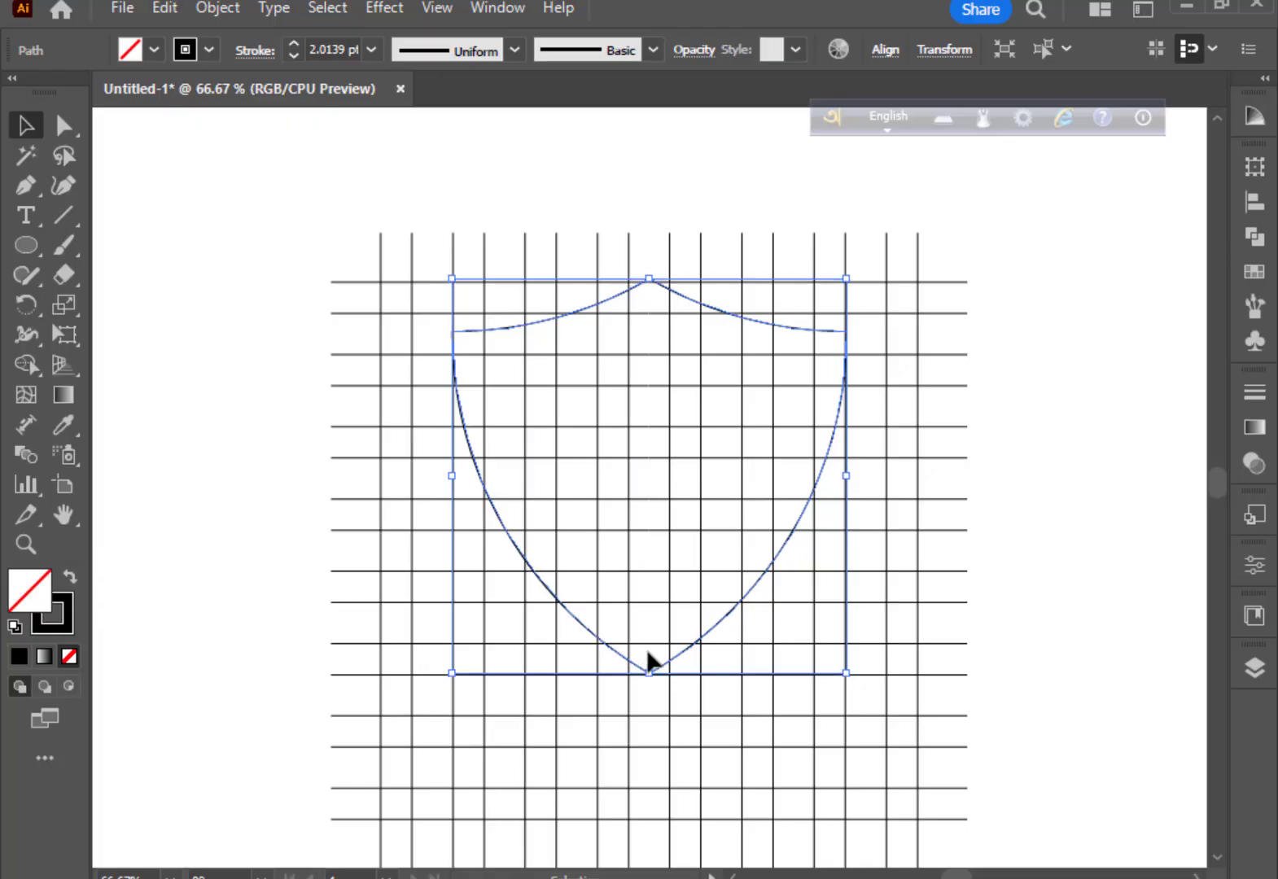
left_click(998, 611)
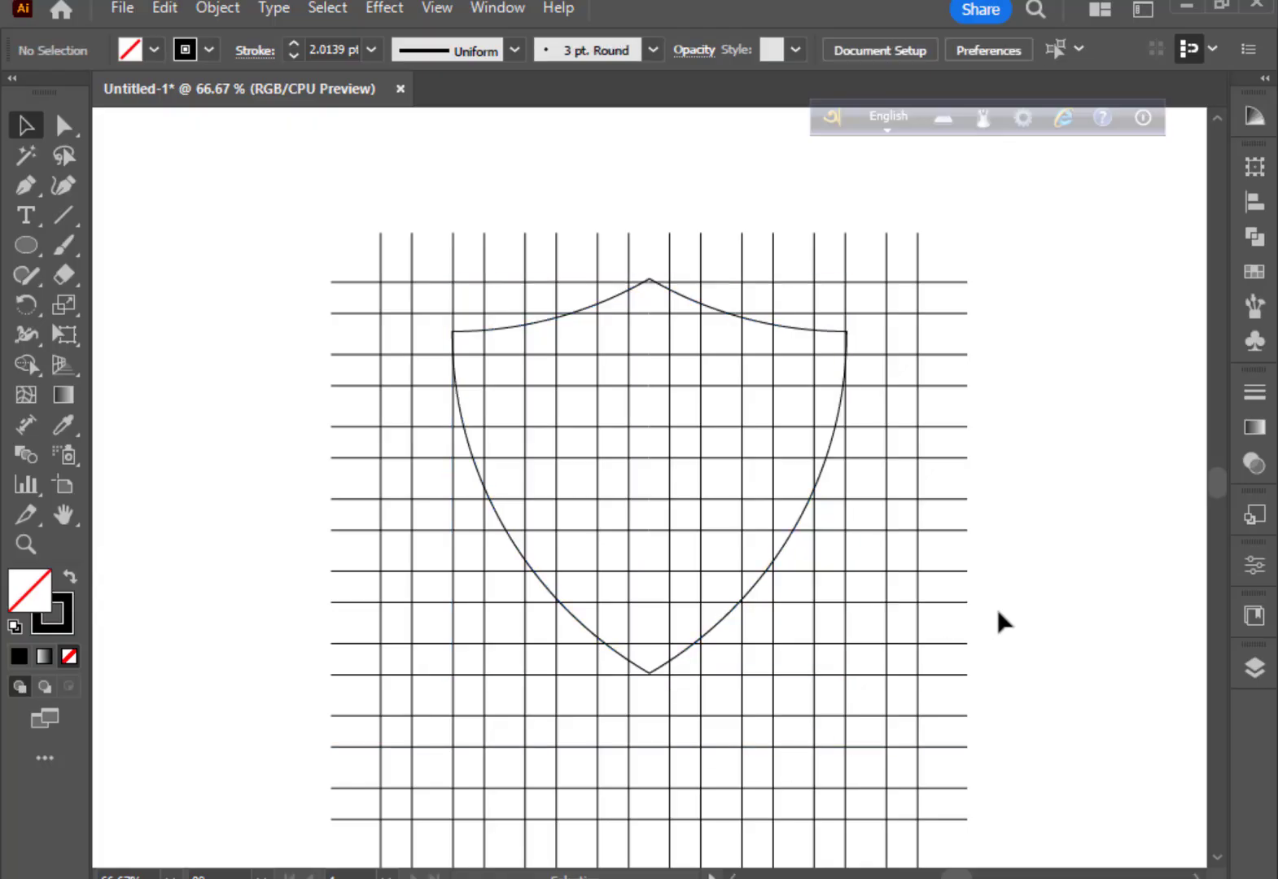
left_click(787, 554)
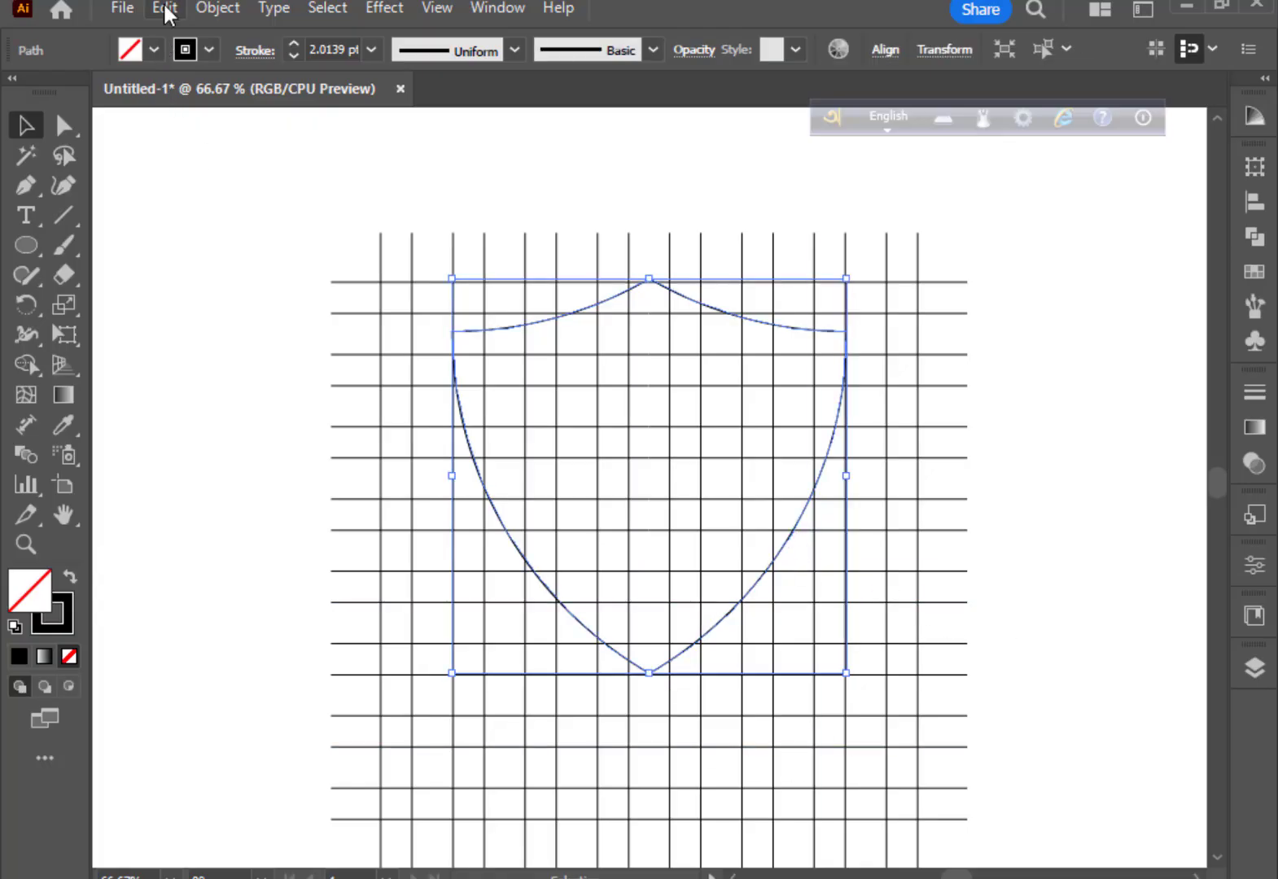
scroll(649, 489, "down", 3)
left_click_drag(649, 583, 660, 625)
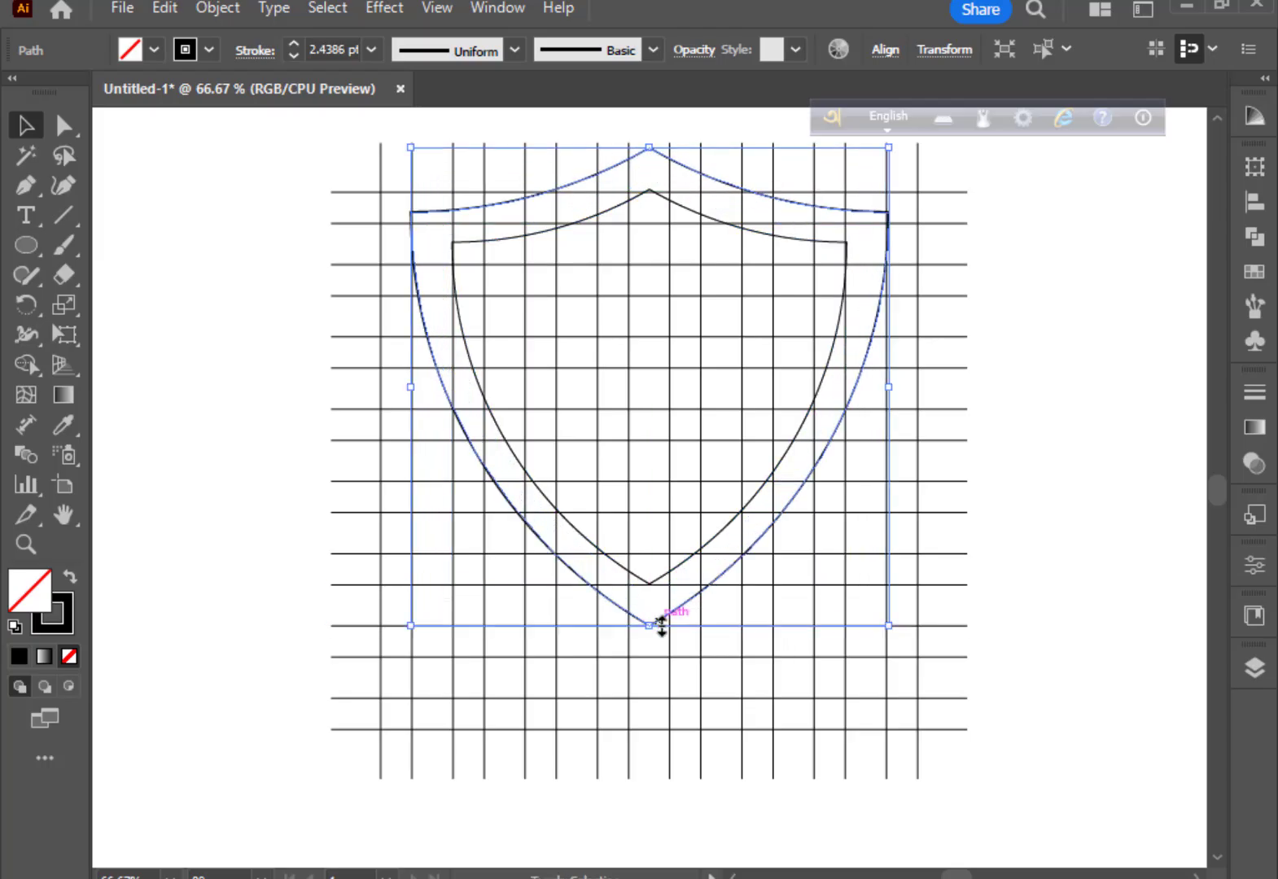
Nudge both shield outlines down on the grid, then delete the inner outline.
left_click(788, 456)
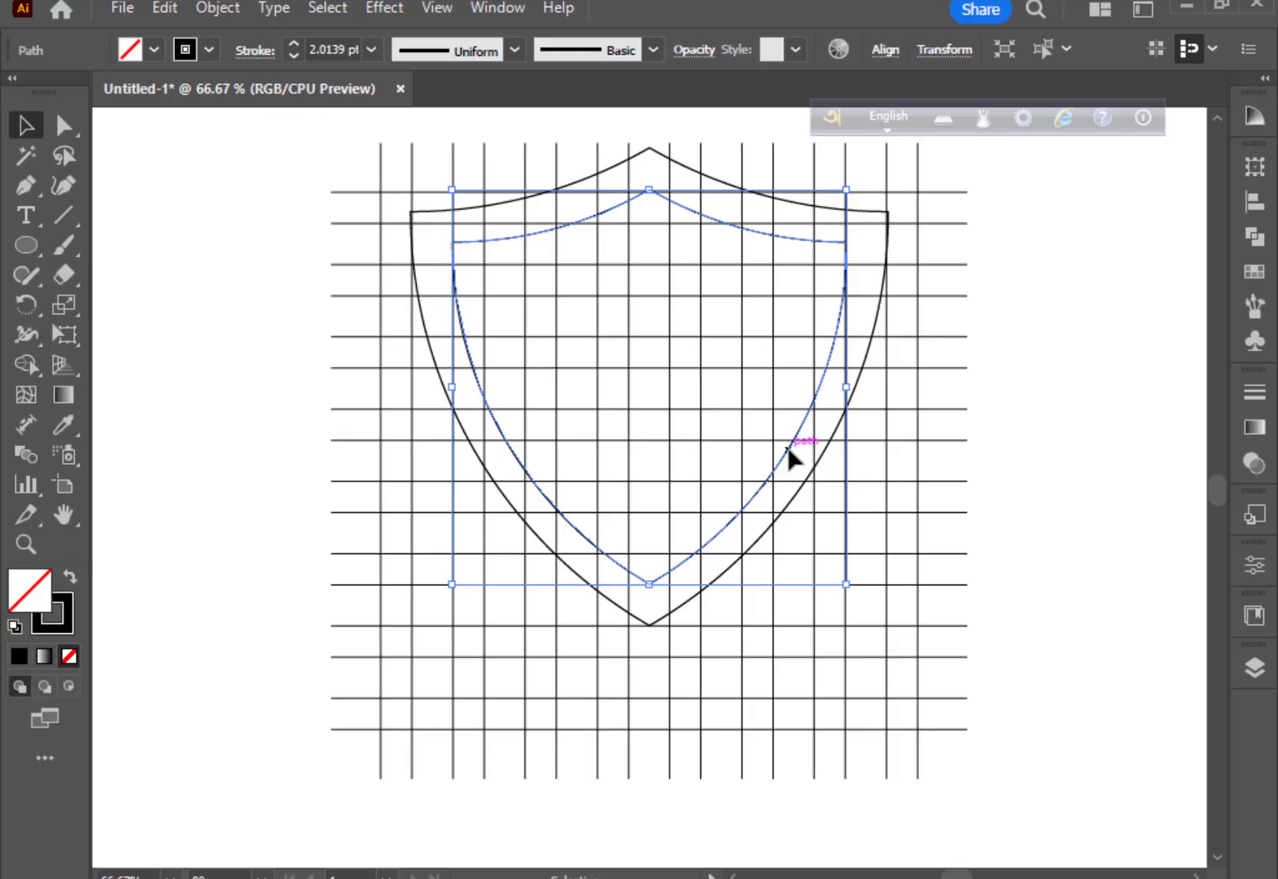
left_click(830, 440, "shift")
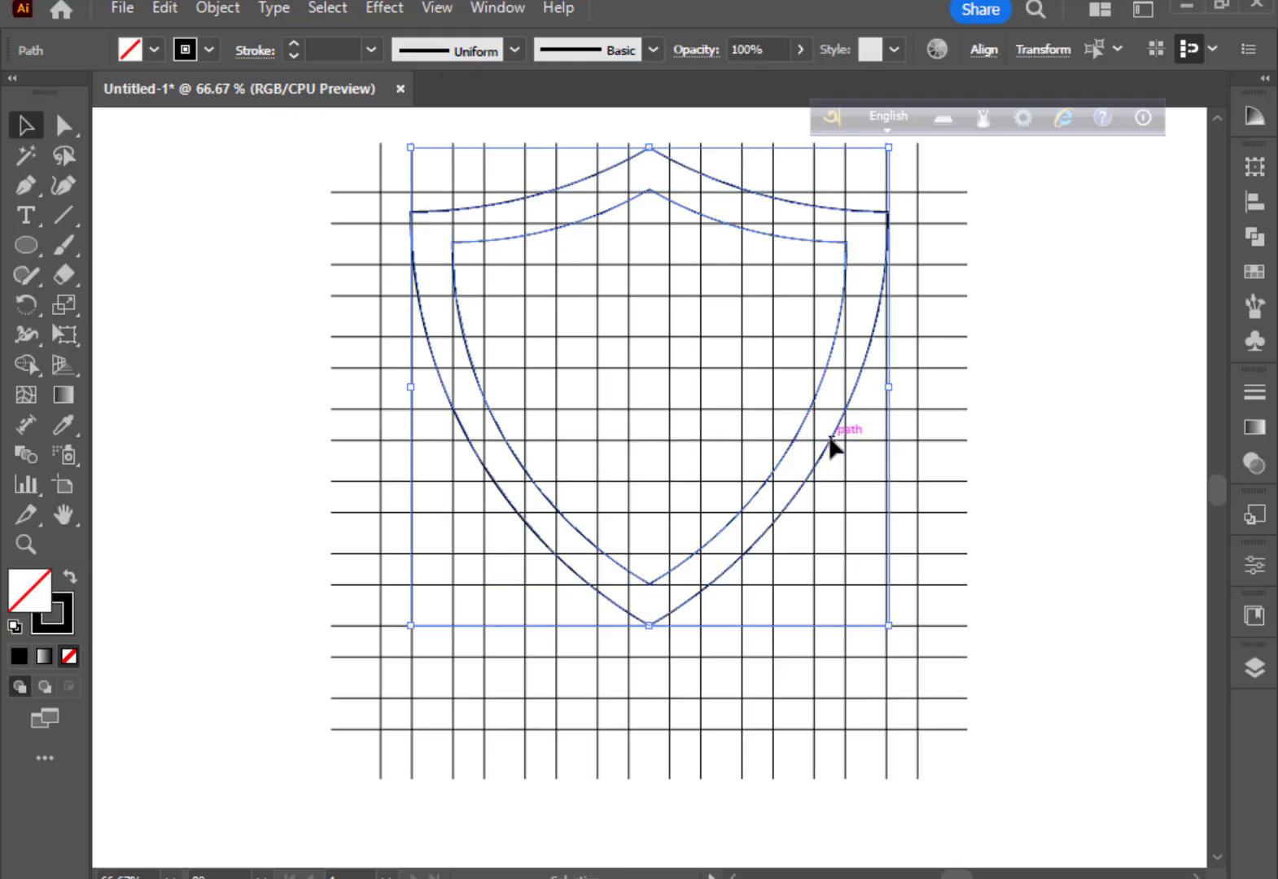
key("Down")
key("Down")
key("Down")
key("Down")
key("Down")
key("Down")
key("Down")
key("Down")
key("Down")
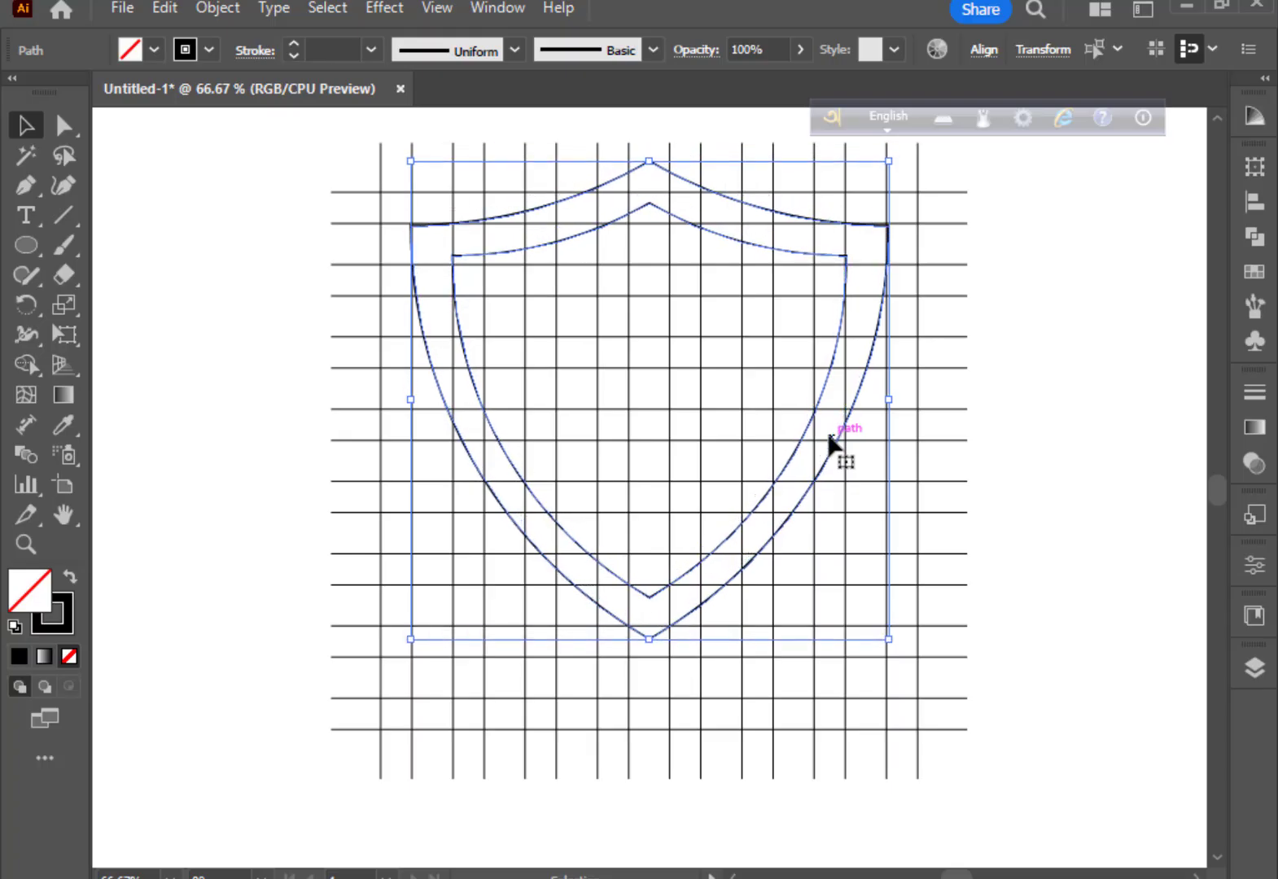
key("Down")
key("Down")
key("Down")
key("Down")
key("Down")
key("Down")
key("Down")
key("Down")
key("Down")
key("Down")
key("Down")
key("Down")
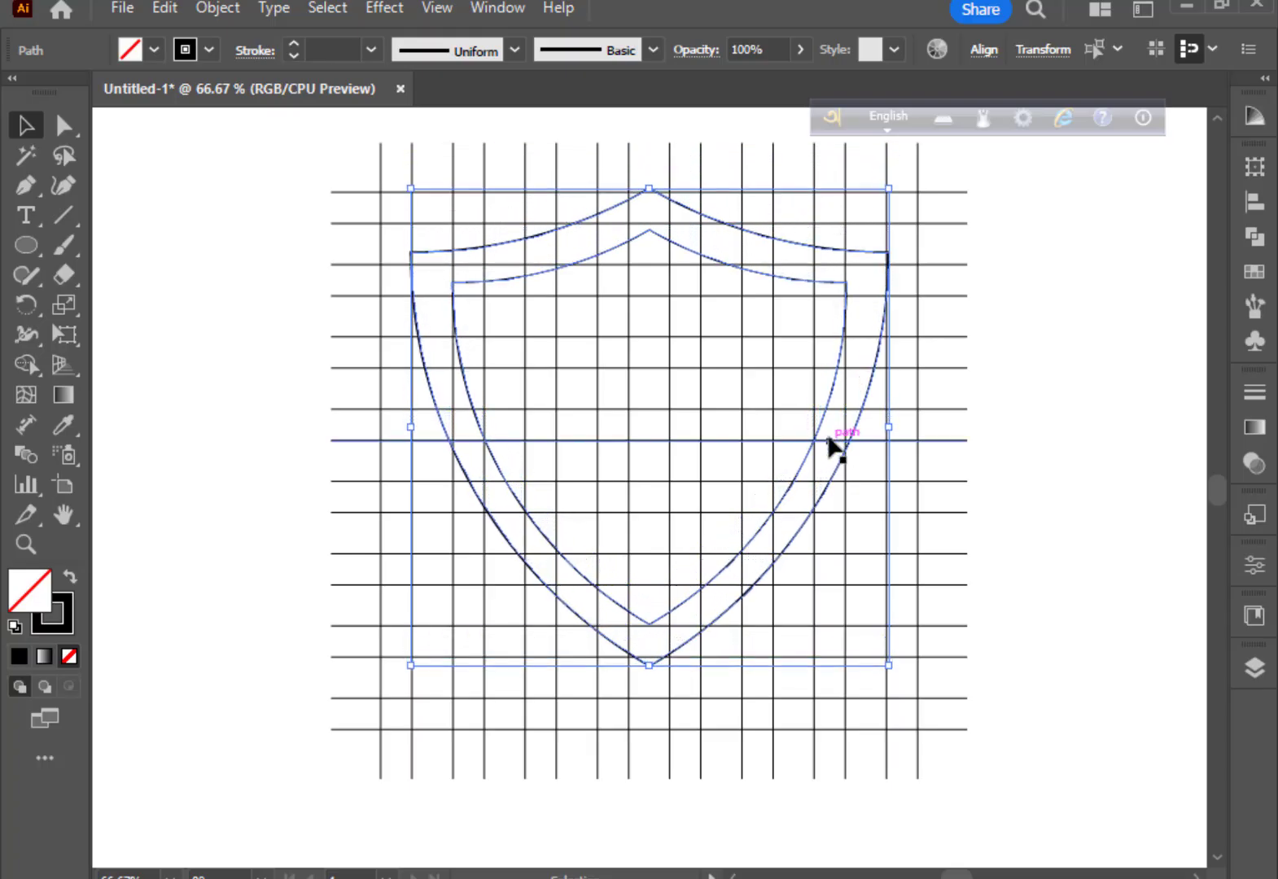
key("Down")
key("Down")
key("Down")
left_click(994, 478)
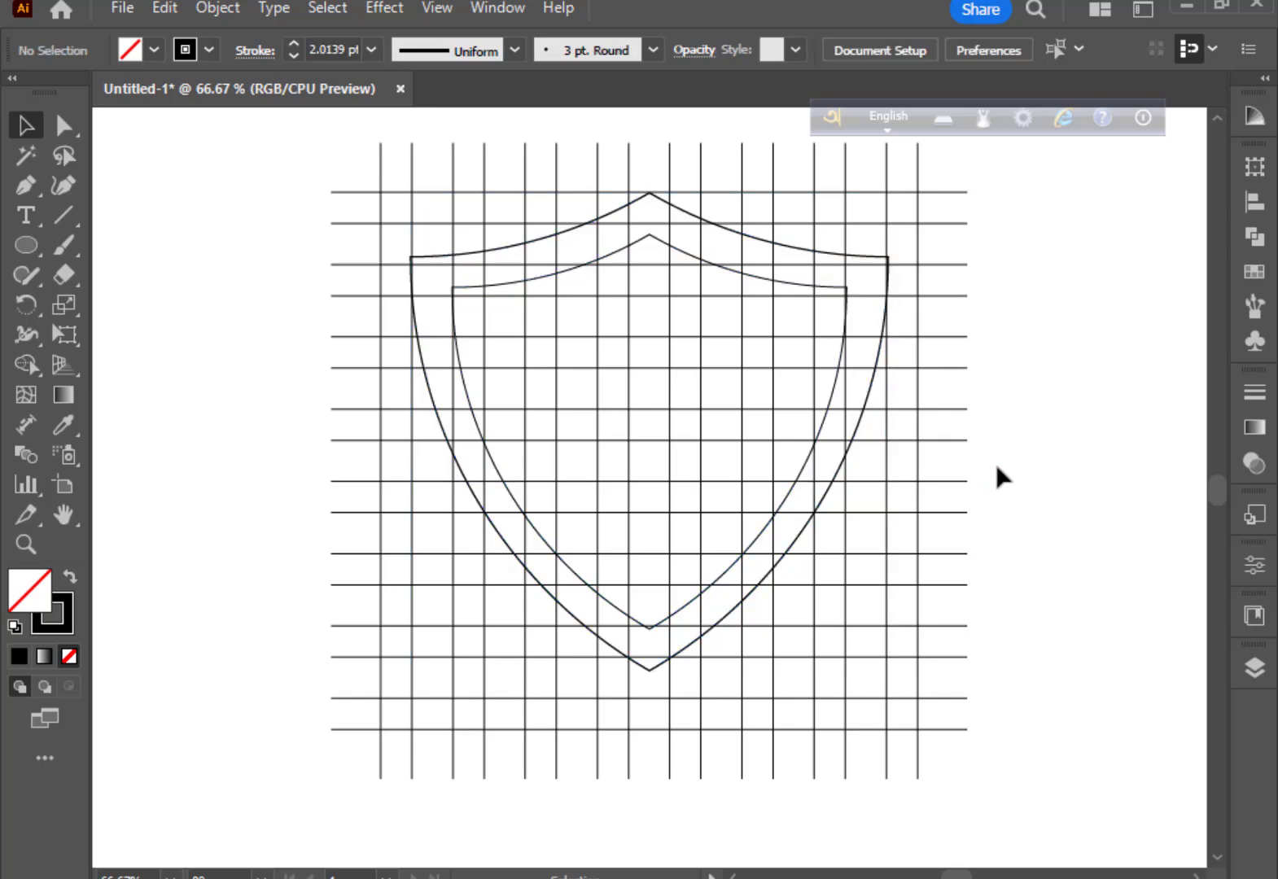
left_click(757, 280)
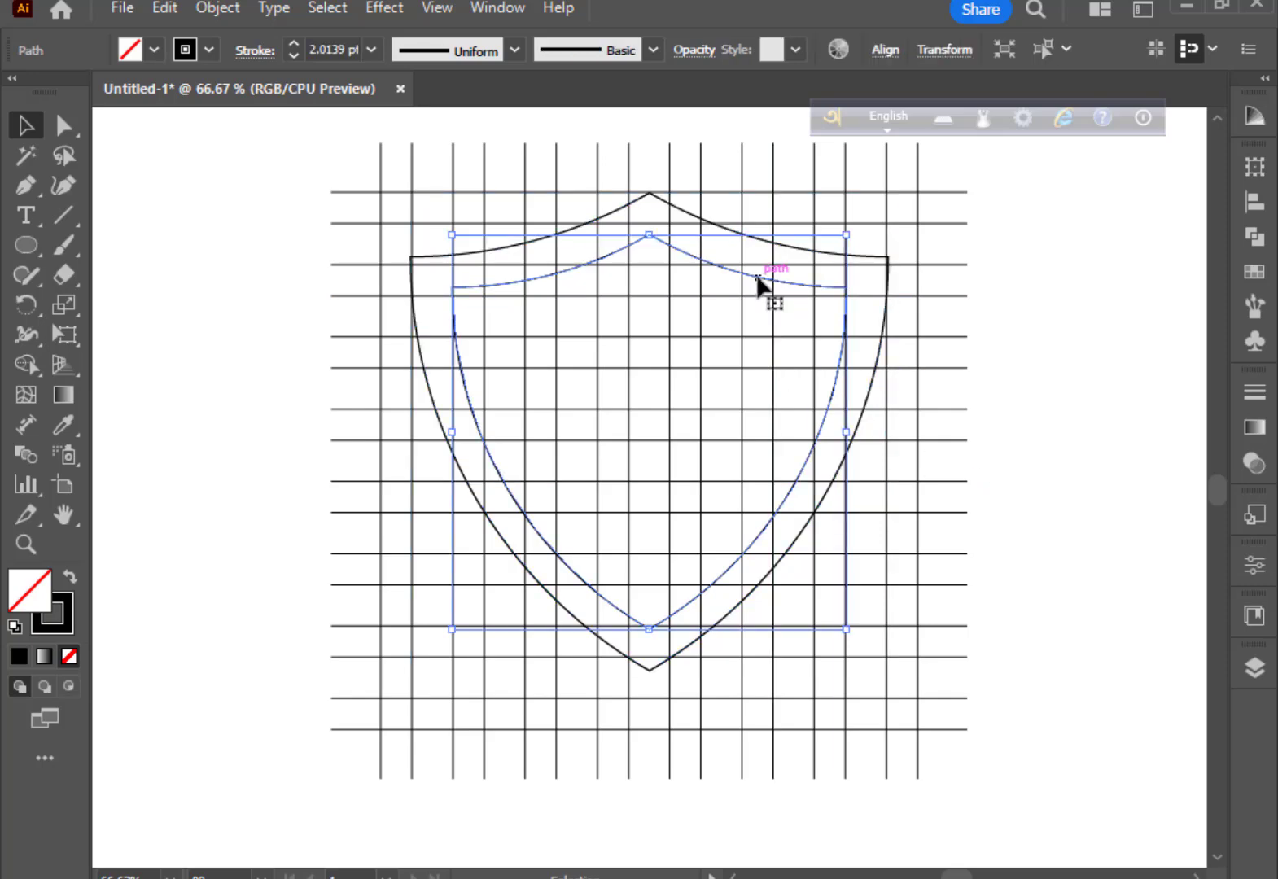
key("Delete")
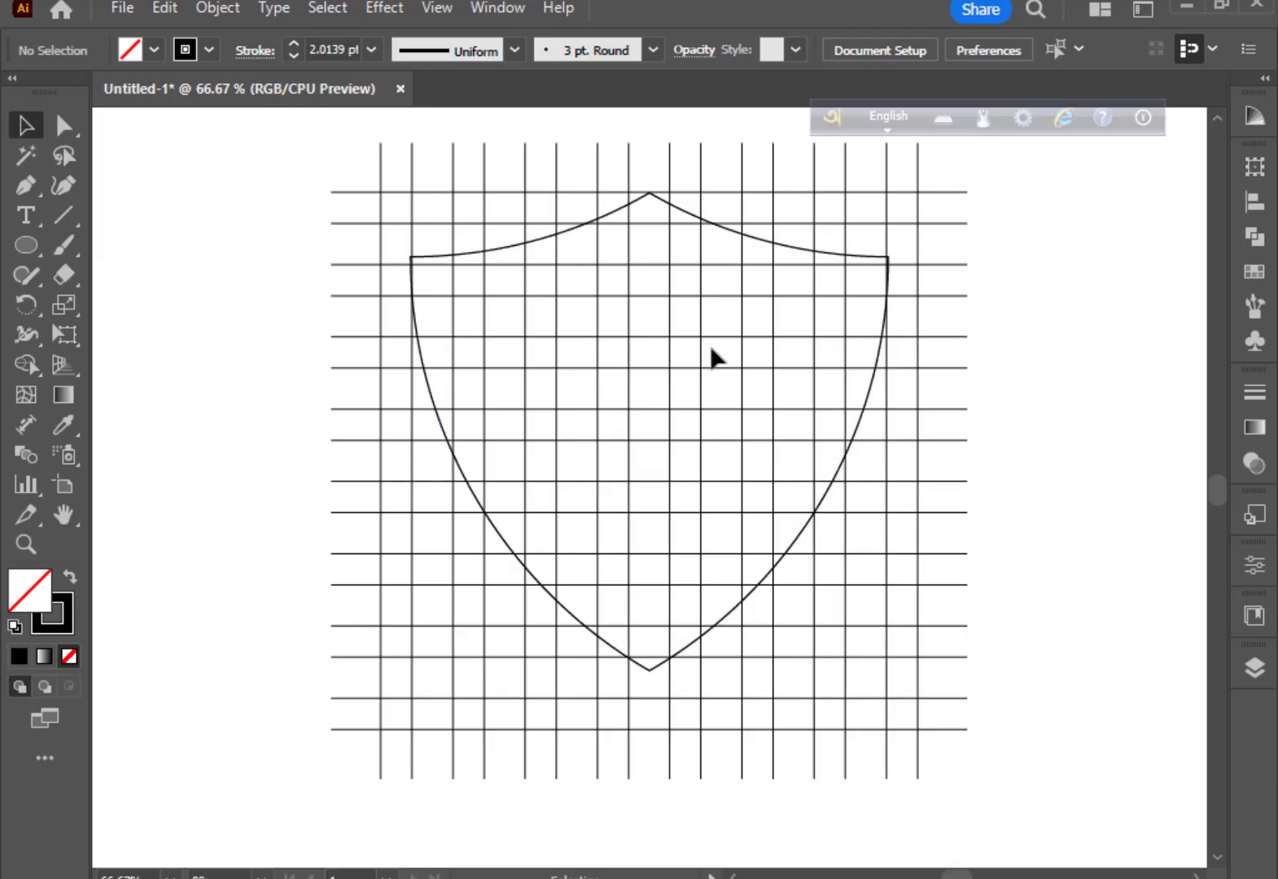
Copy and Paste in Front the shield, shrink the copy to about 706.7 px, and select everything.
left_click(655, 197)
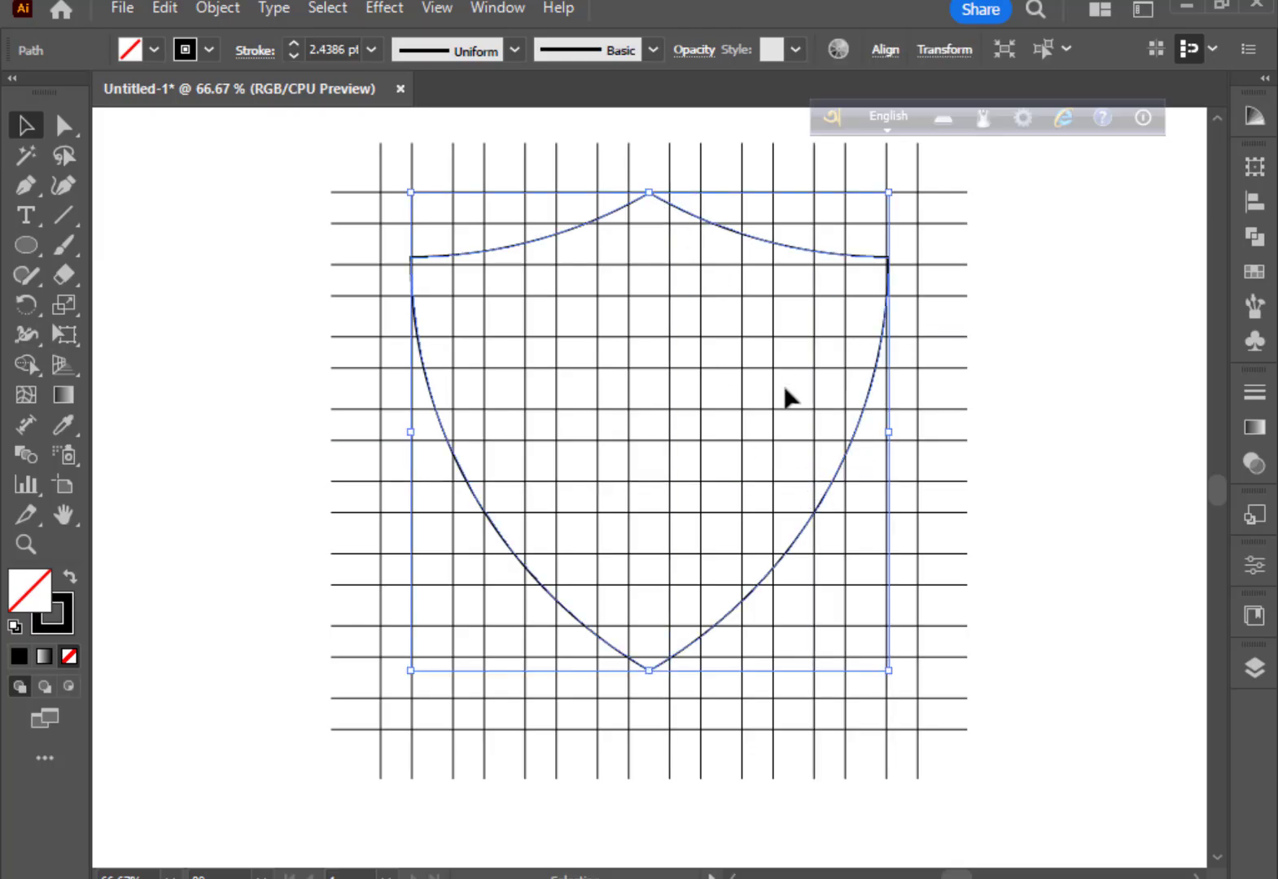
left_click(1043, 440)
left_click(828, 254)
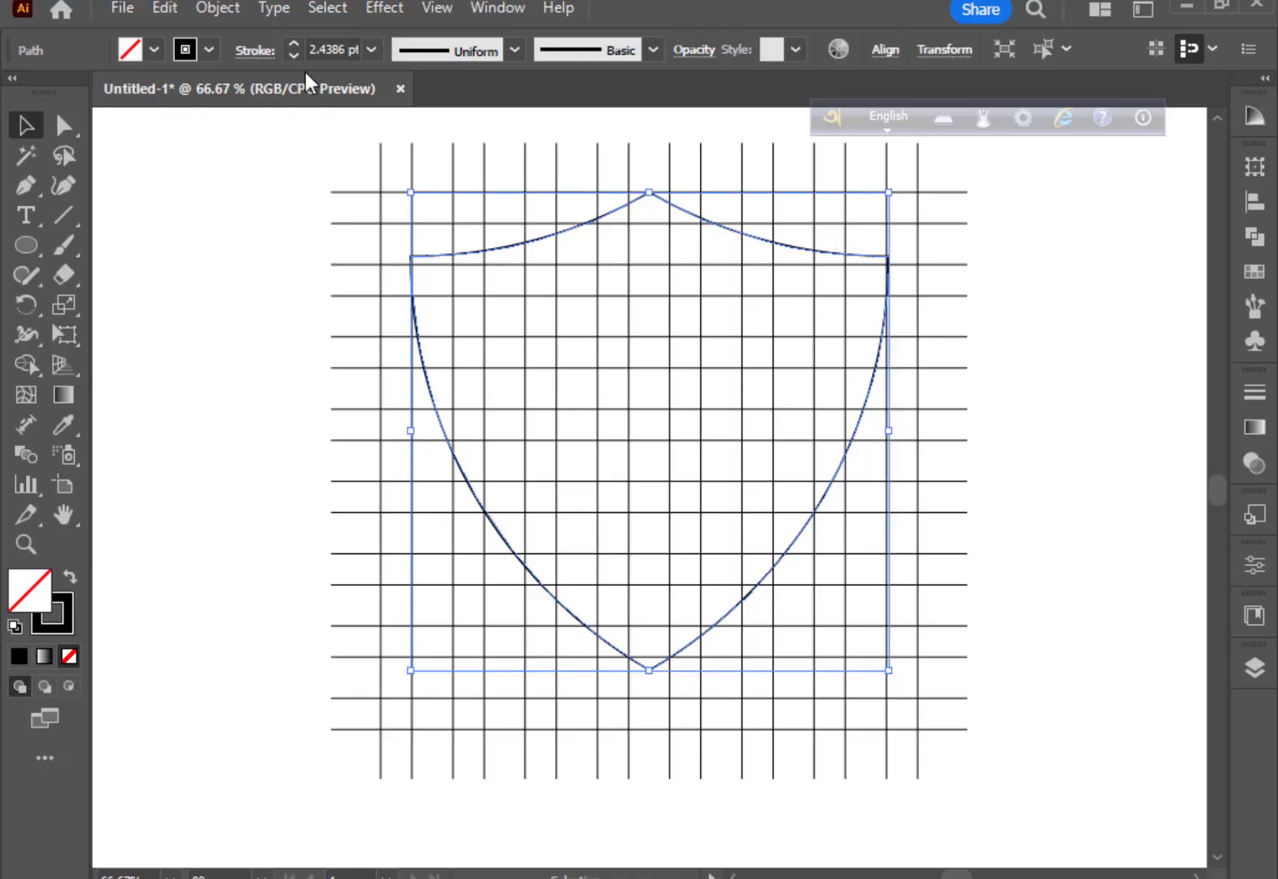
left_click(165, 8)
left_click(210, 132)
left_click(166, 10)
left_click(270, 190)
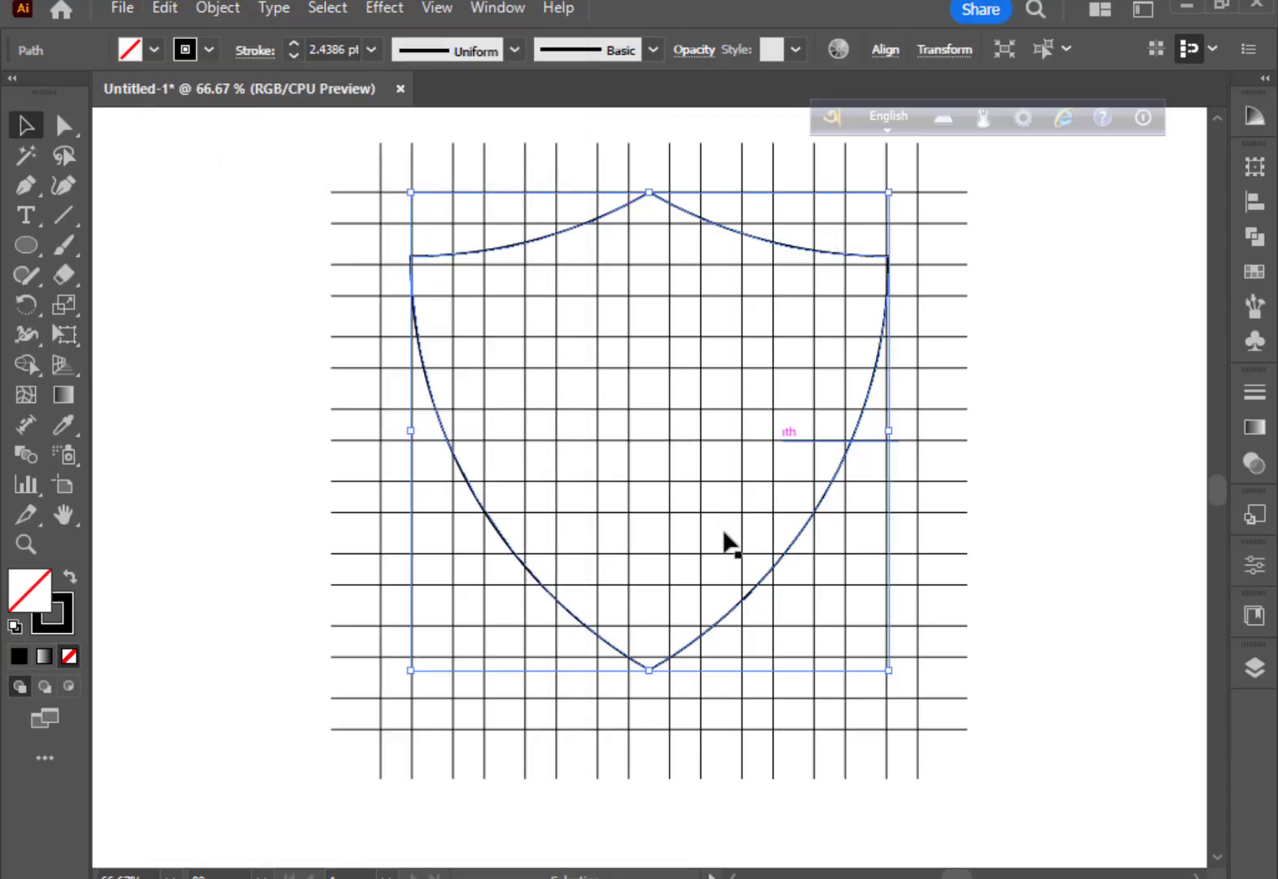
left_click_drag(657, 673, 640, 626)
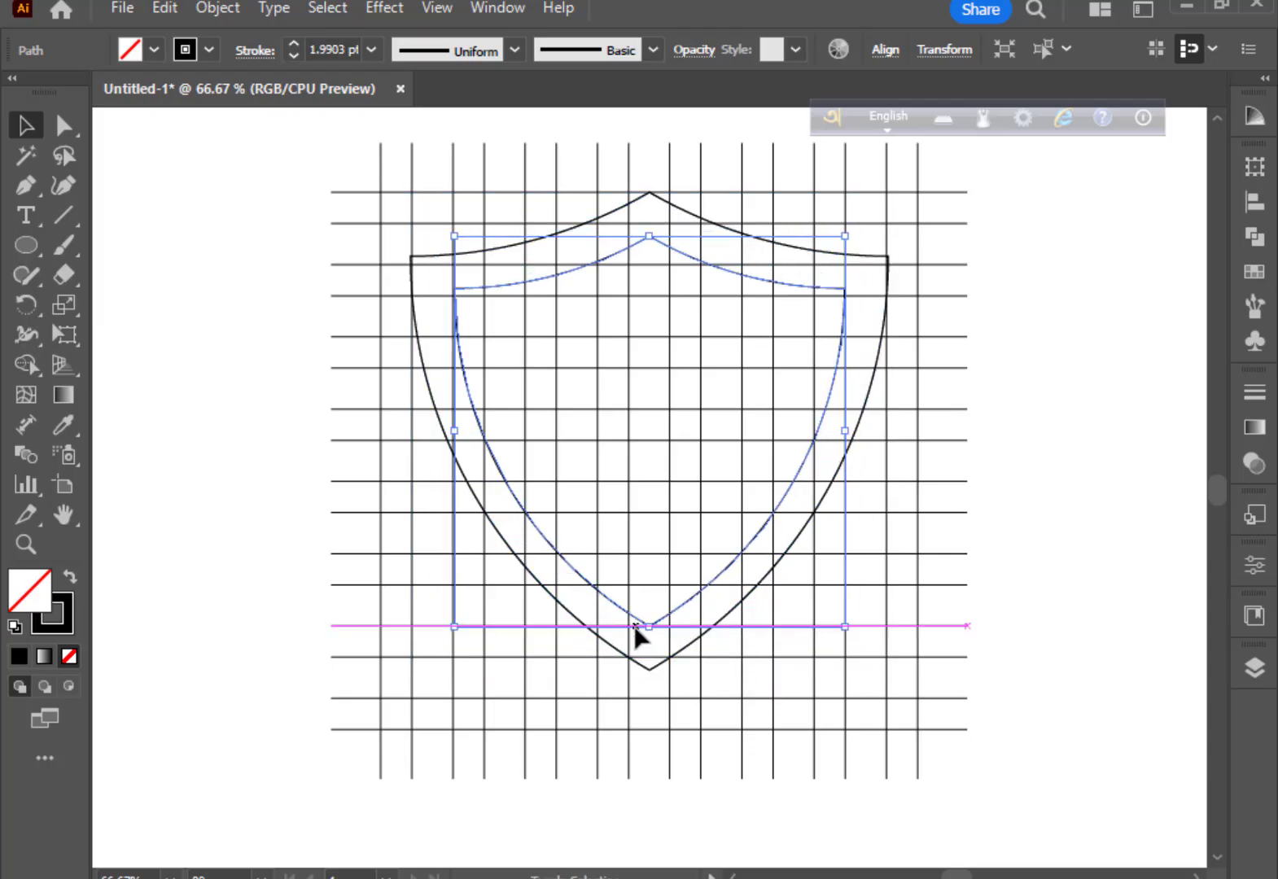
left_click(275, 274)
left_click_drag(289, 156, 1068, 790)
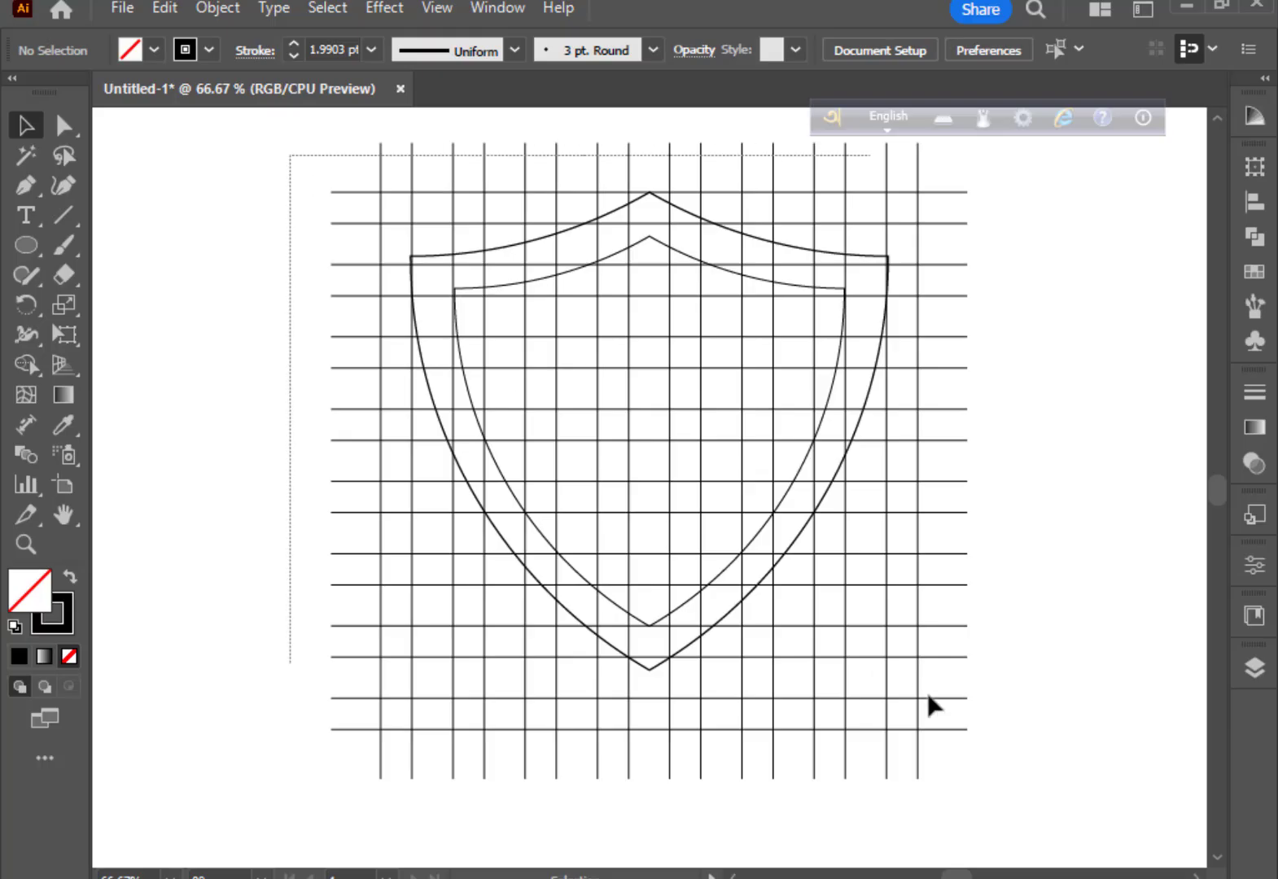
Merge the grid cells of the M into one solid black shape with Shape Builder.
left_click(26, 363)
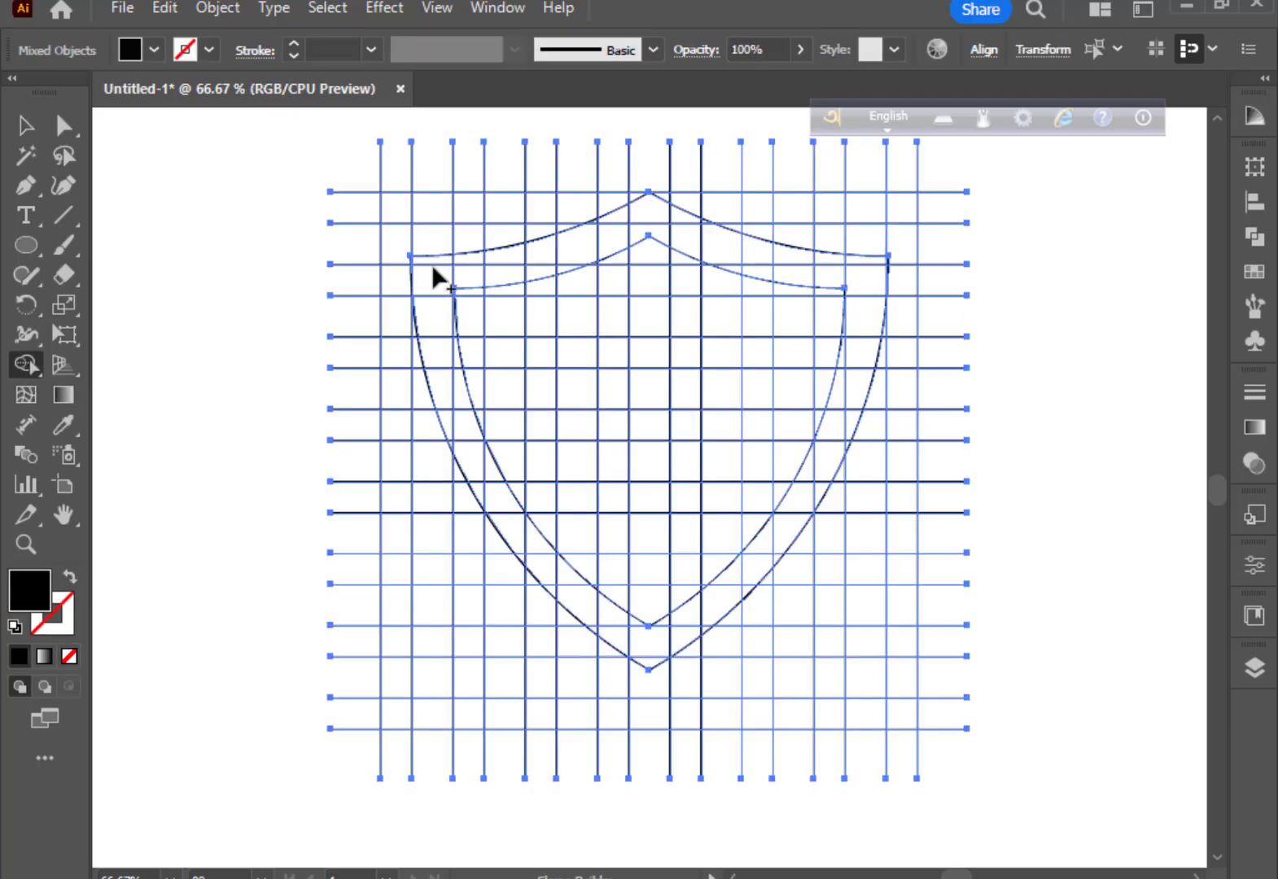
mouse_move(433, 269)
left_mouse_down()
mouse_move(445, 418)
mouse_move(439, 355)
left_mouse_up()
left_click_drag(437, 278, 435, 262)
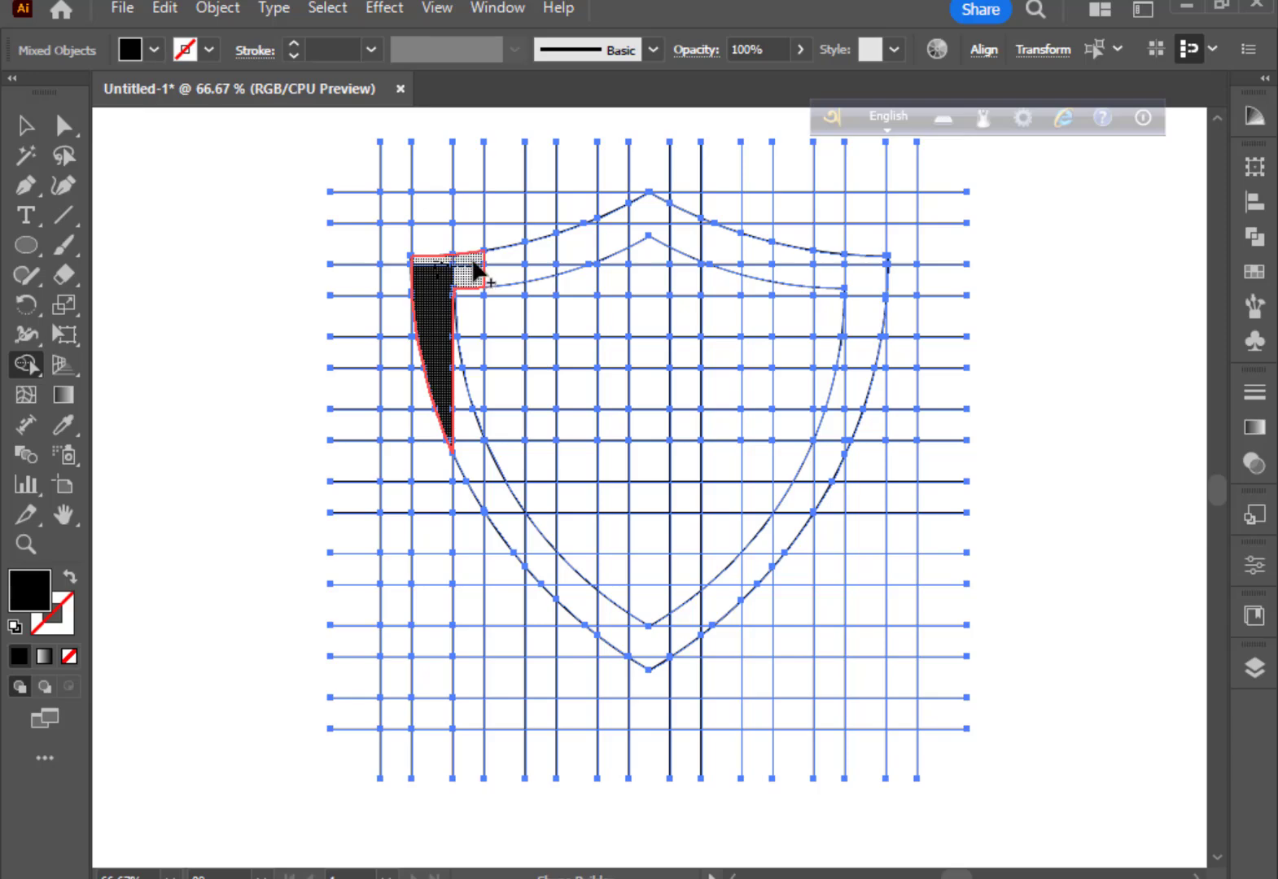
left_click_drag(475, 290, 519, 537)
key("ctrl+z")
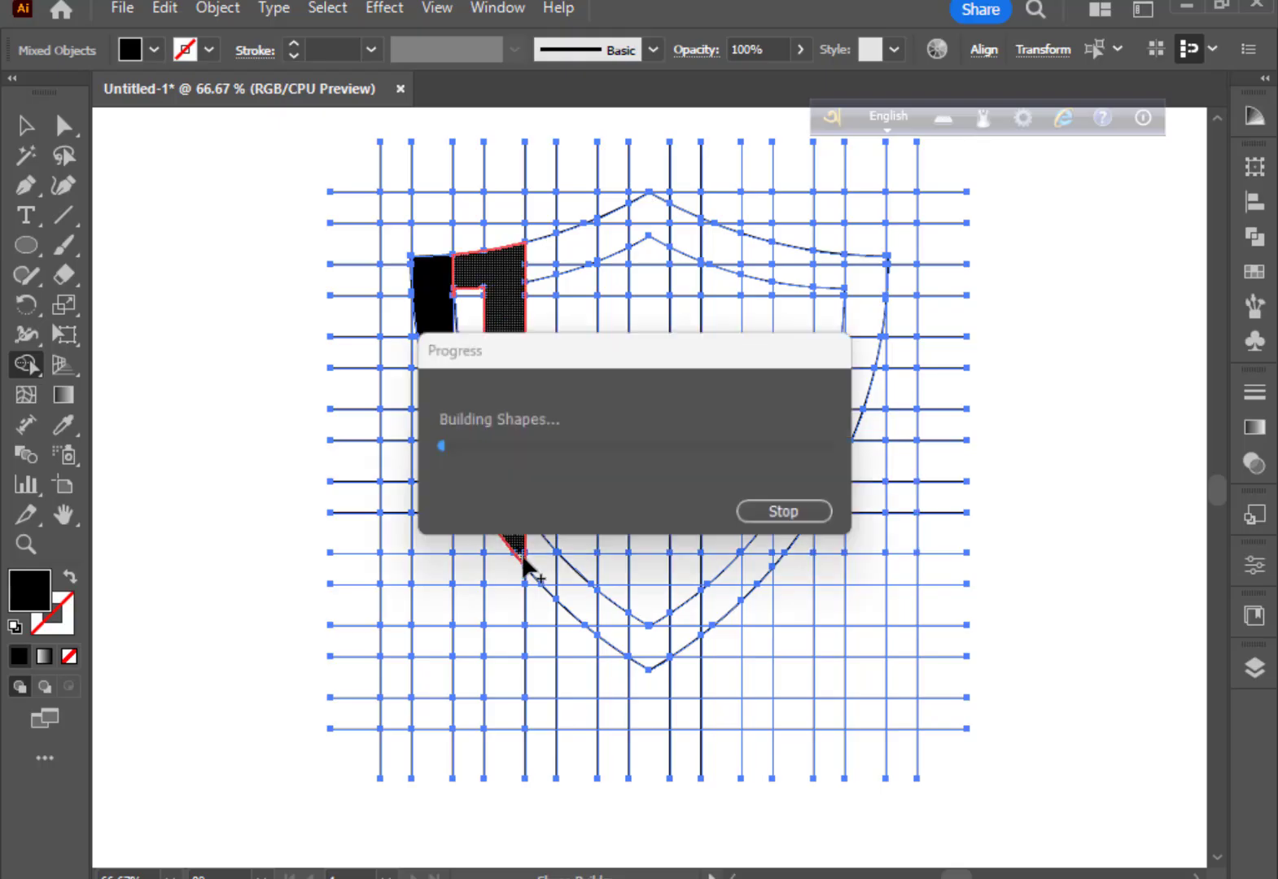
mouse_move(513, 273)
left_mouse_down()
mouse_move(581, 289)
mouse_move(575, 561)
left_mouse_up()
key("ctrl+plus")
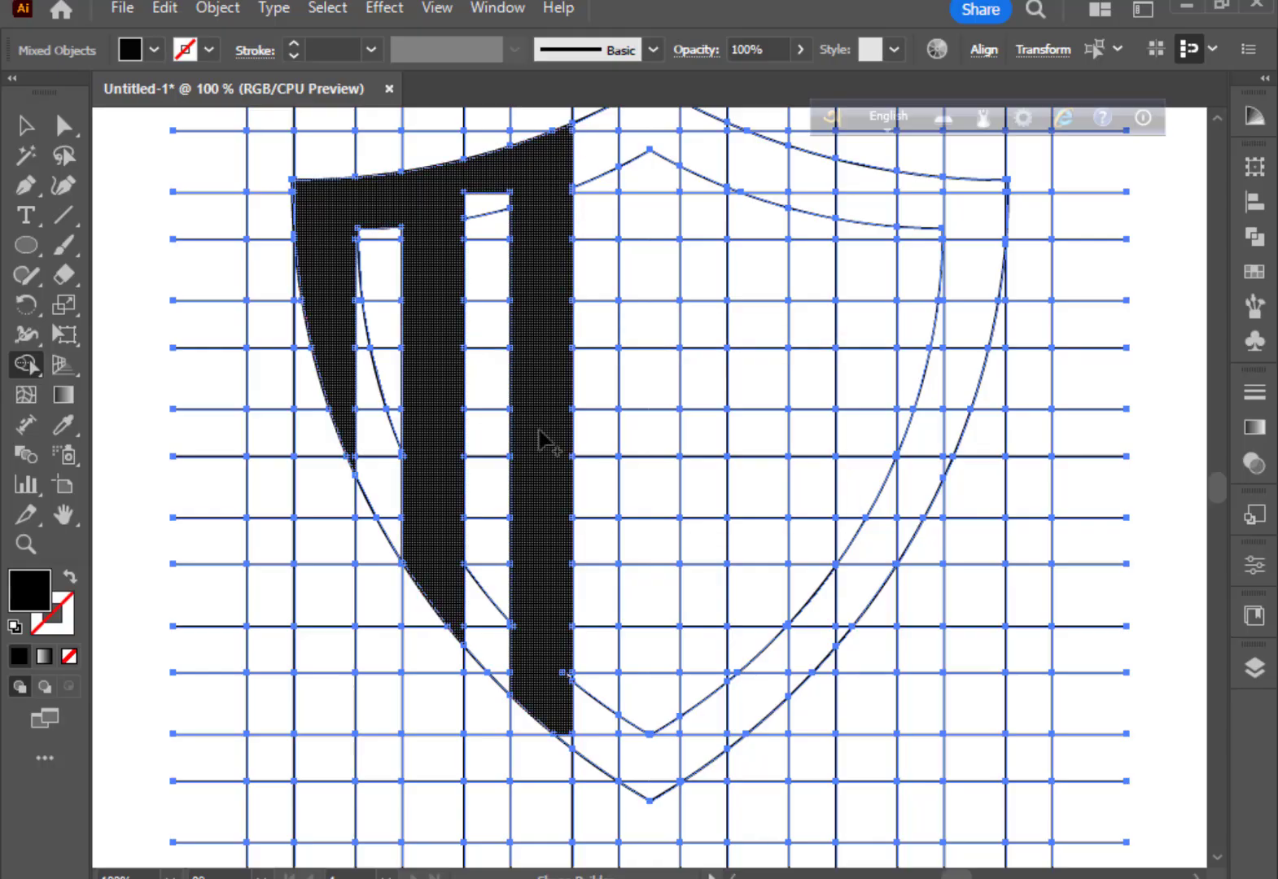
scroll(574, 602, "up", 2)
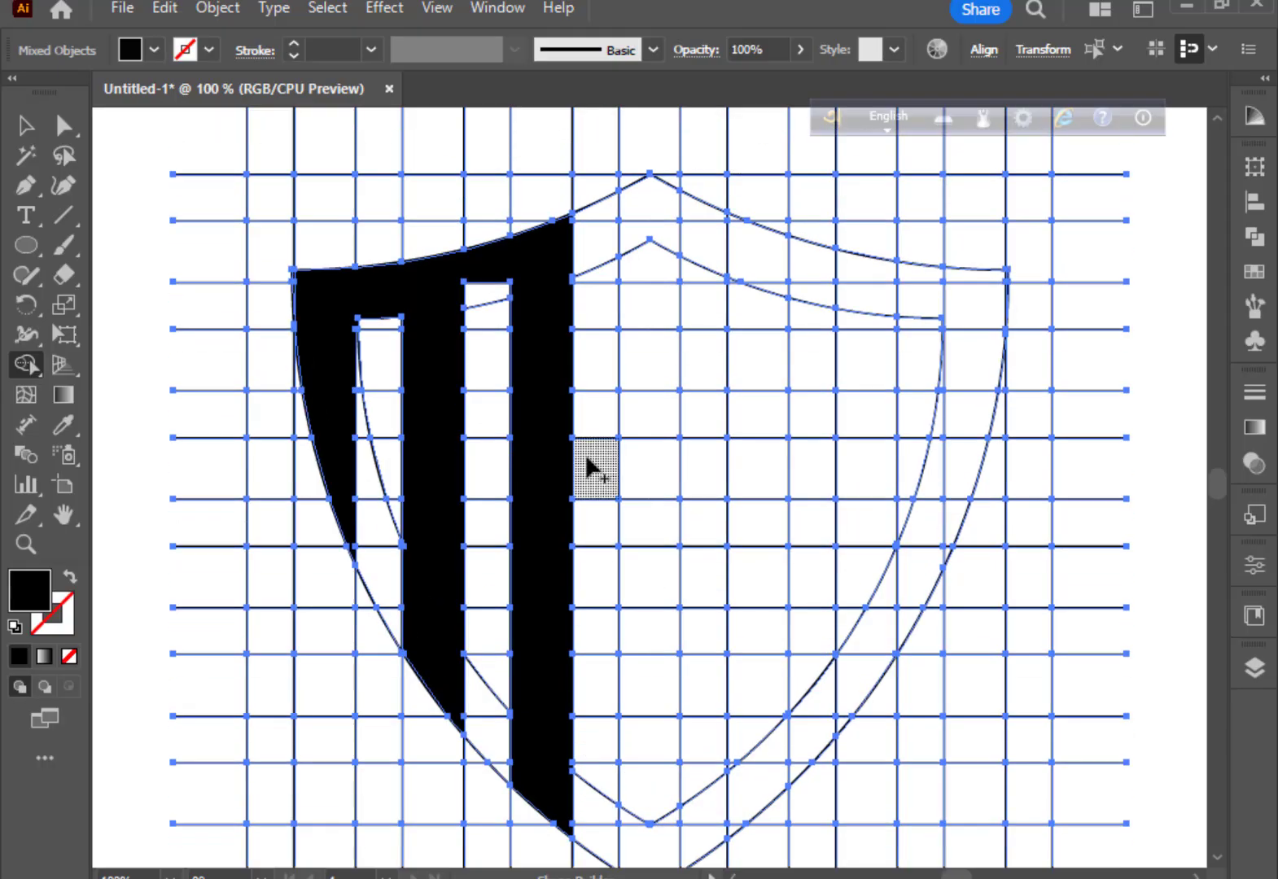
left_click_drag(483, 298, 514, 294)
Build the S from its left column, arms and bottom bar cells.
mouse_move(650, 189)
left_mouse_down()
mouse_move(743, 253)
mouse_move(737, 232)
mouse_move(763, 423)
left_mouse_up()
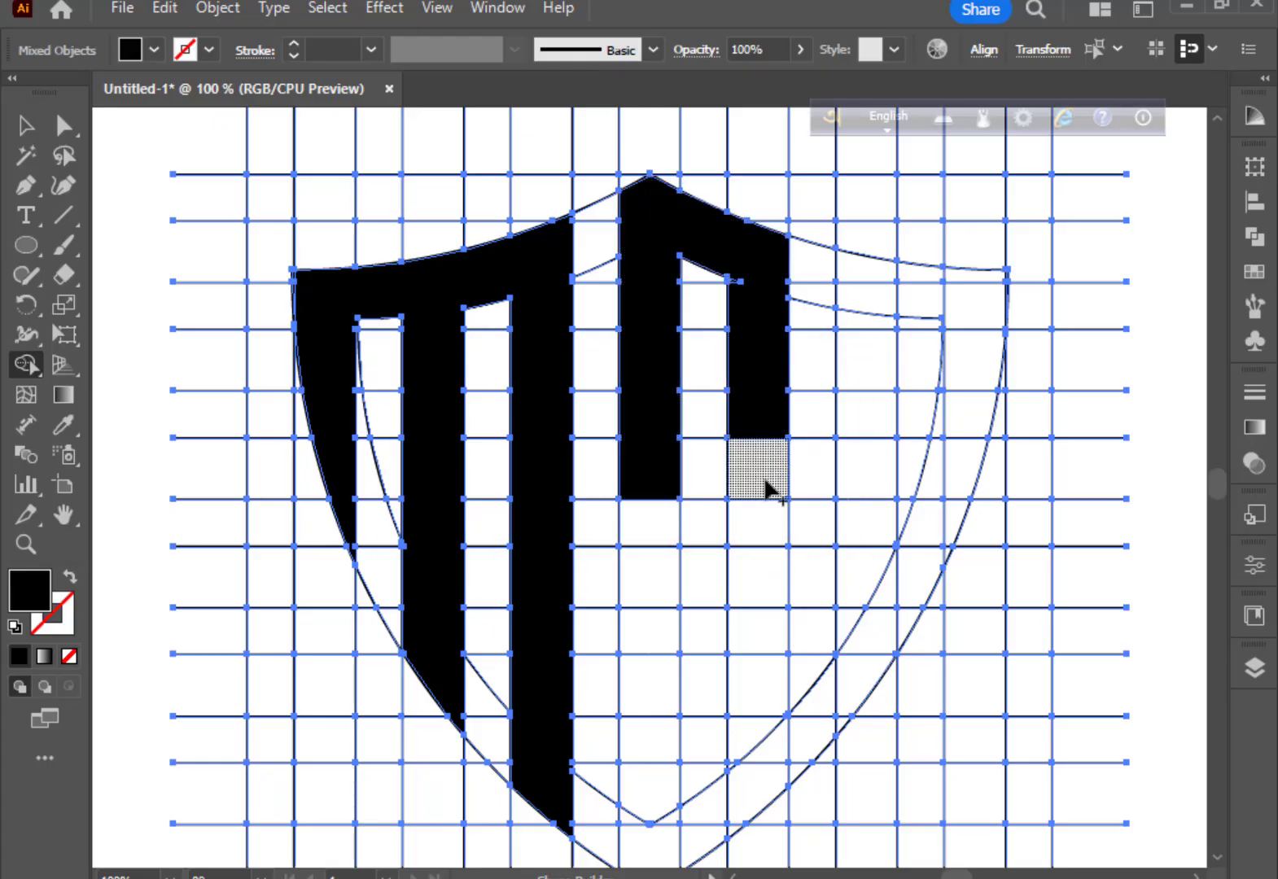
mouse_move(659, 476)
left_mouse_down()
mouse_move(750, 537)
mouse_move(651, 836)
left_mouse_up()
key("ctrl+z")
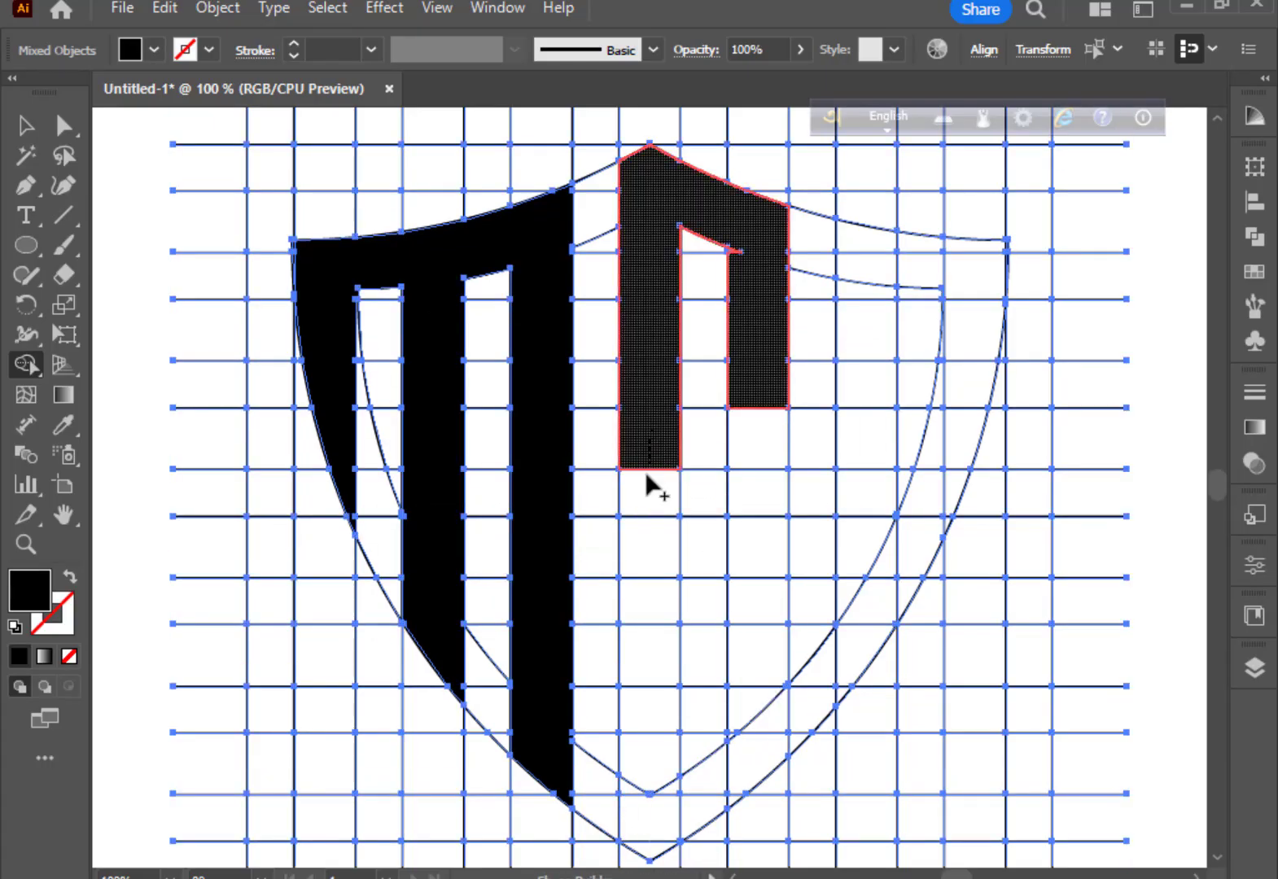
mouse_move(650, 488)
left_mouse_down()
mouse_move(763, 539)
mouse_move(650, 848)
left_mouse_up()
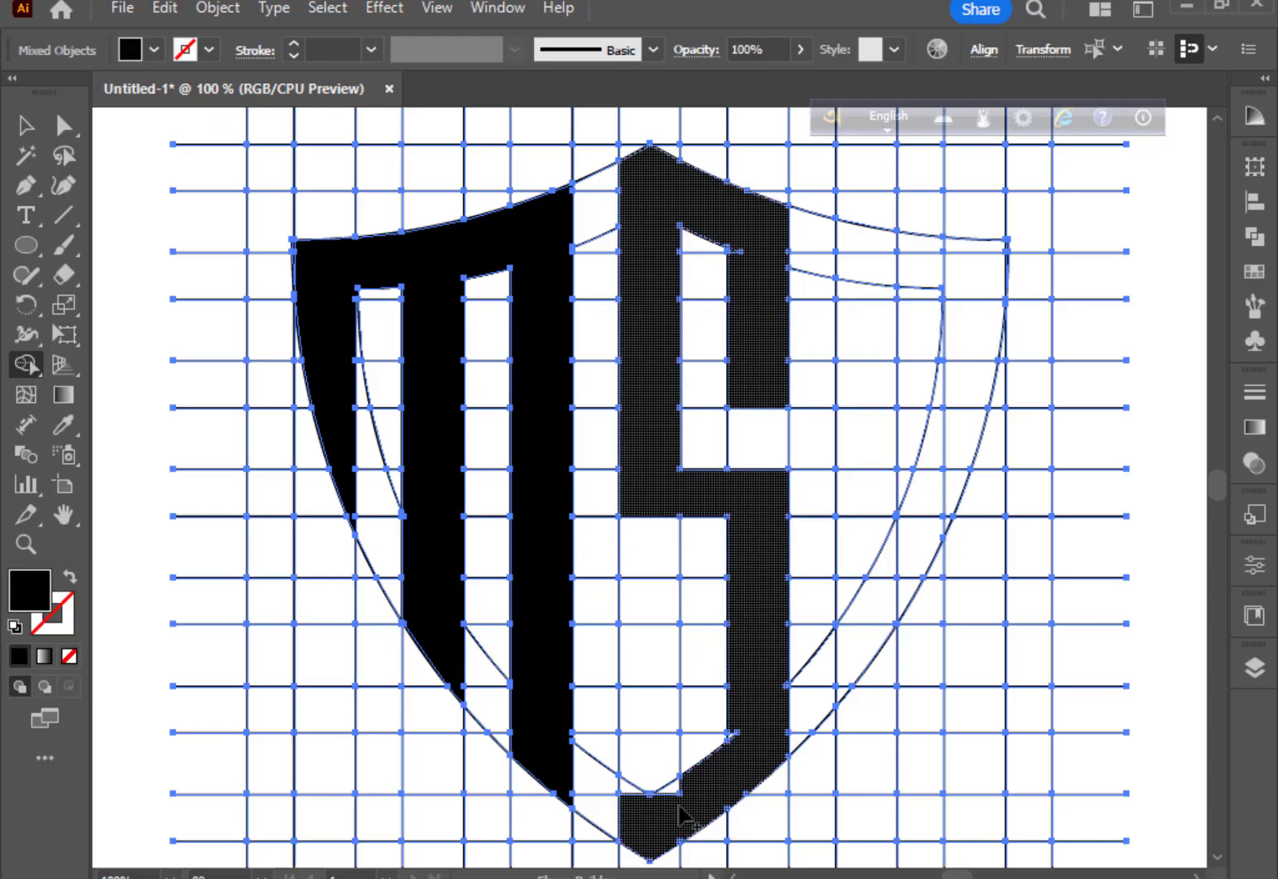
mouse_move(648, 776)
left_mouse_down()
mouse_move(639, 828)
mouse_move(684, 805)
mouse_move(662, 619)
mouse_move(736, 691)
mouse_move(684, 765)
left_mouse_up()
Merge the D's right column, top bar and inner right cells into one shape.
scroll(685, 765, "up", 2)
left_click_drag(860, 277, 849, 721)
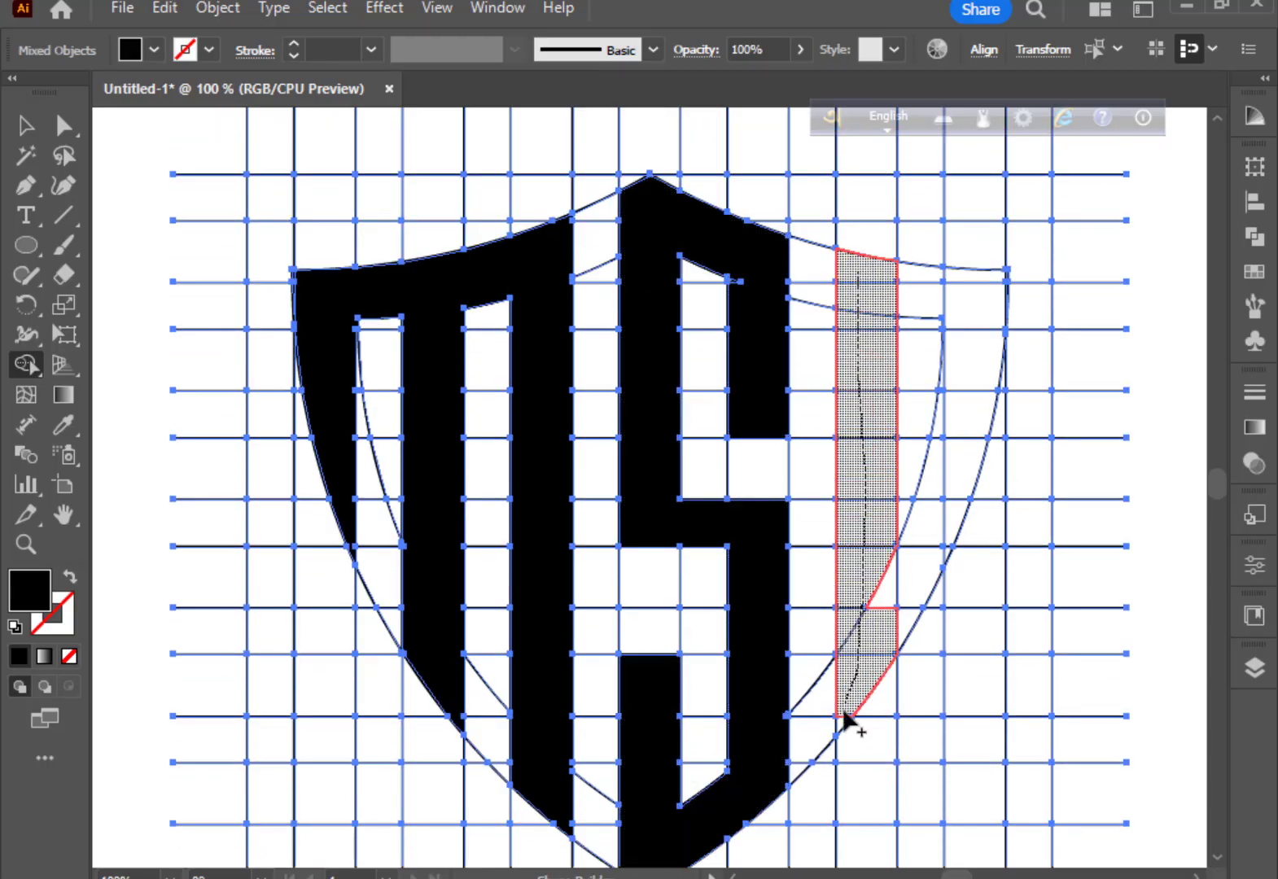
left_click_drag(871, 380, 963, 285)
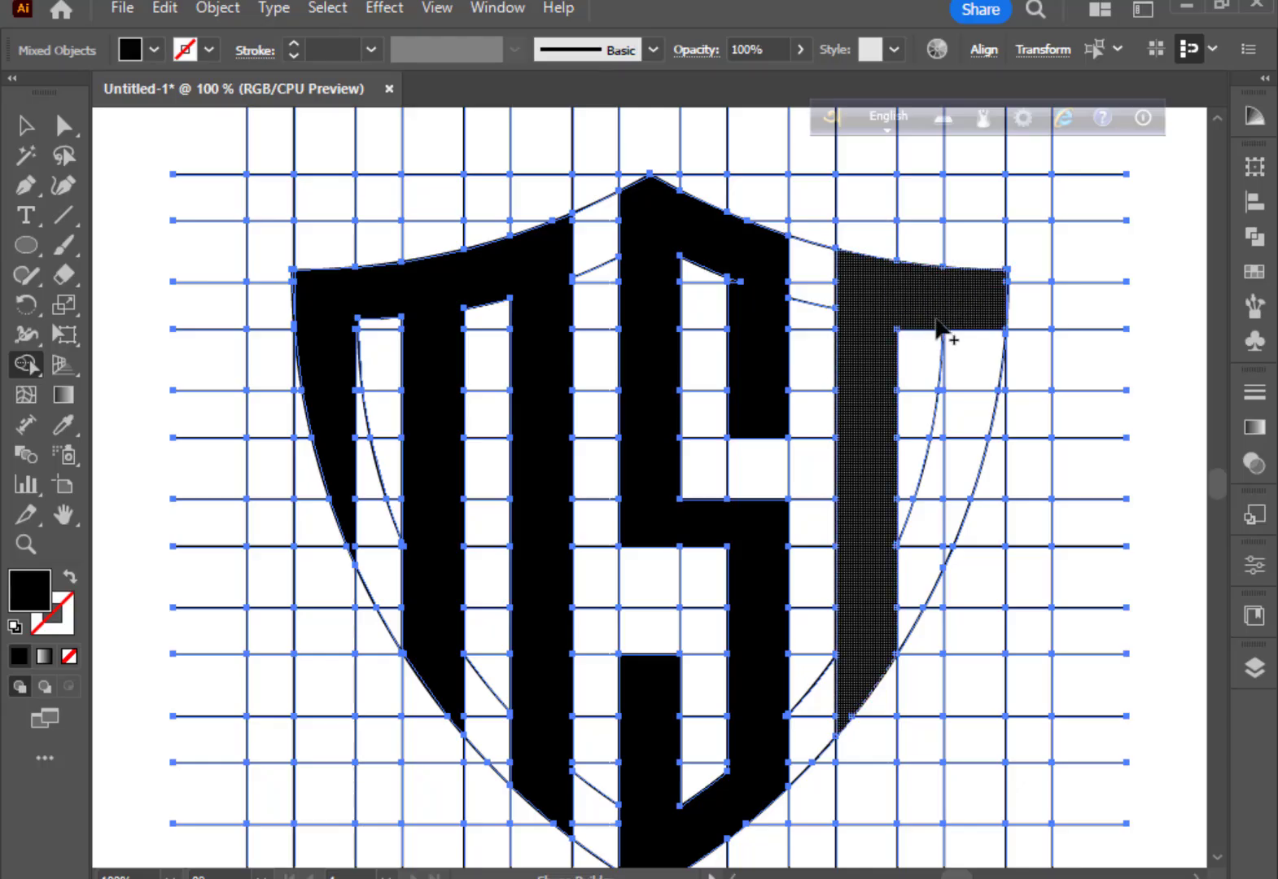
left_click_drag(882, 631, 945, 390)
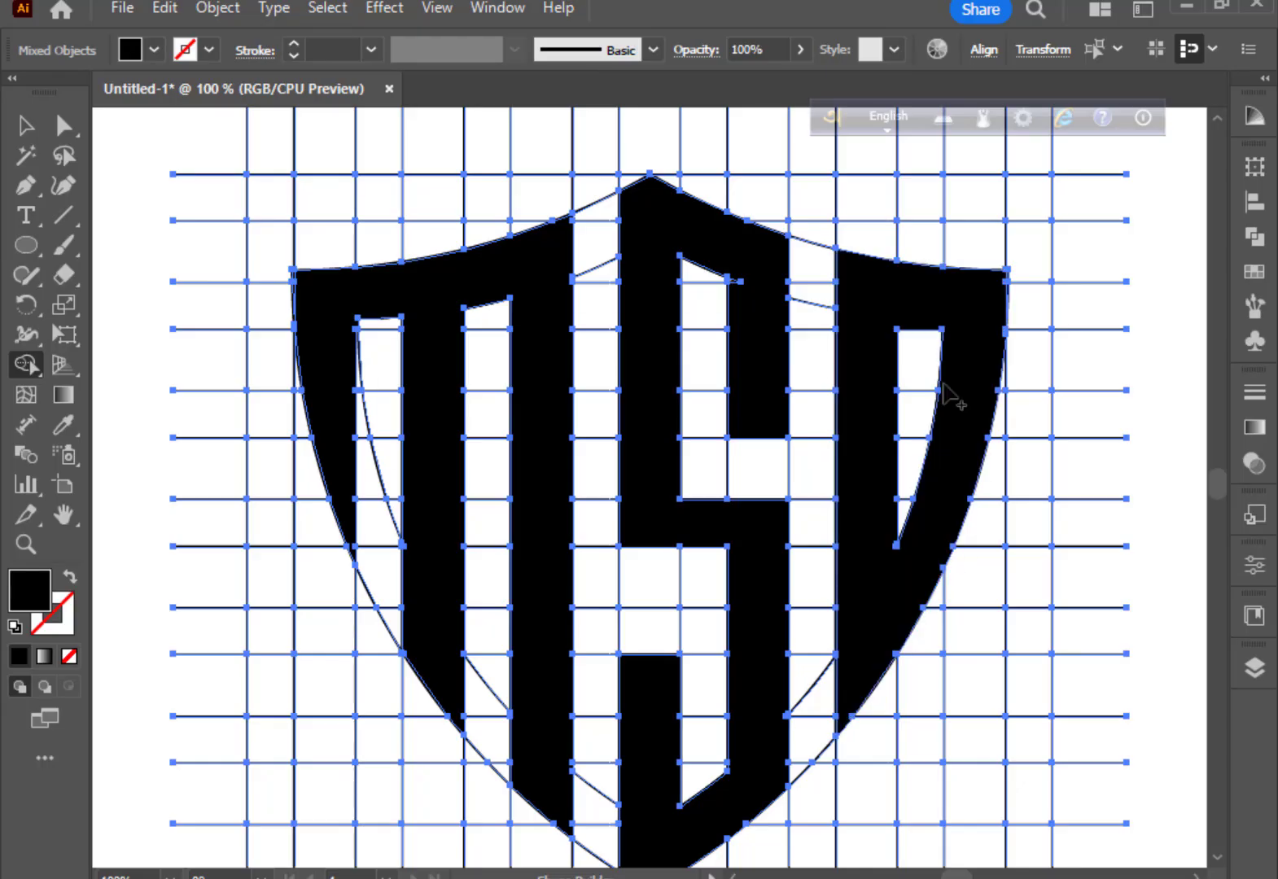
Inspect the letters, undo an extra top-left cell merged into the M, and zoom out.
scroll(753, 335, "up", 1)
scroll(750, 394, "up", 1)
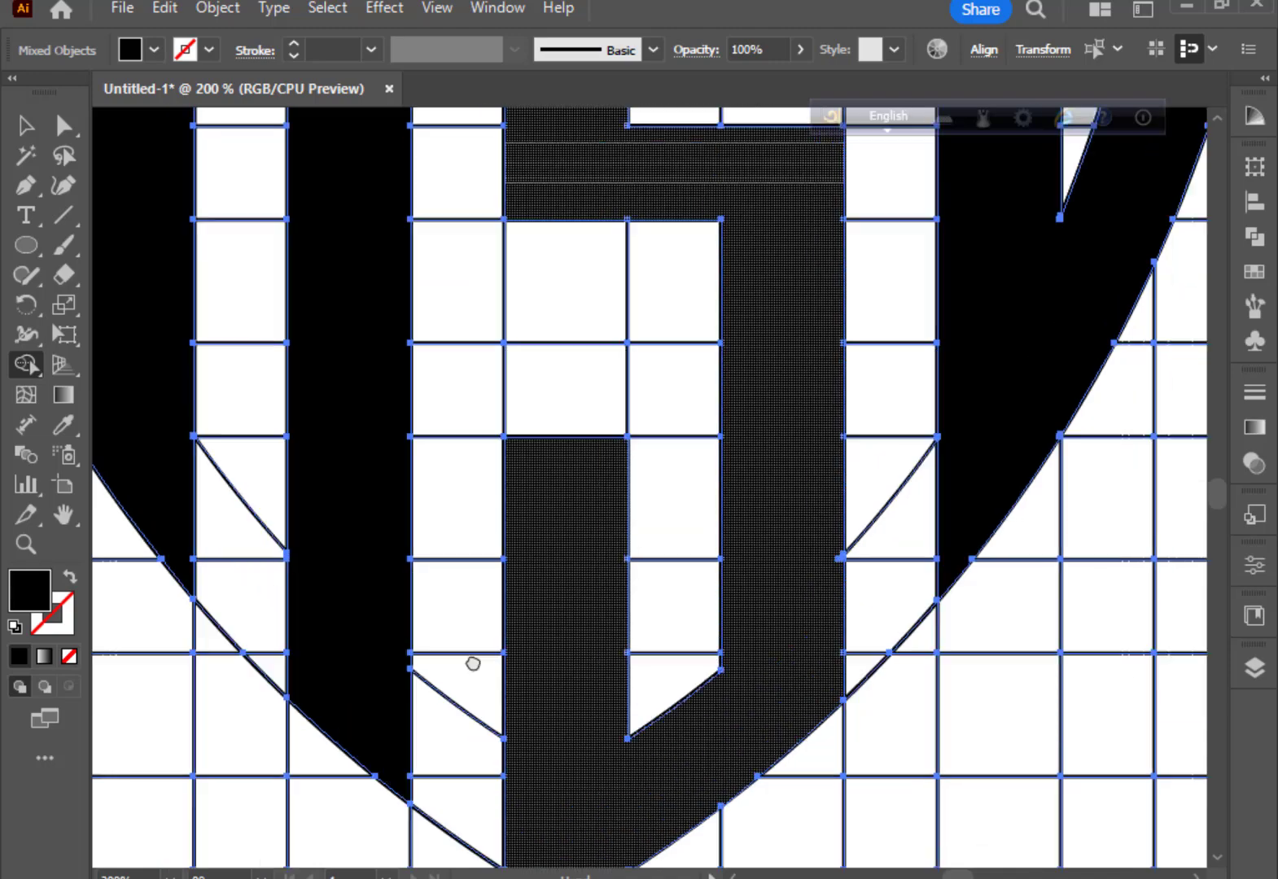
mouse_move(747, 205)
left_mouse_down()
mouse_move(732, 766)
mouse_move(621, 314)
left_mouse_up()
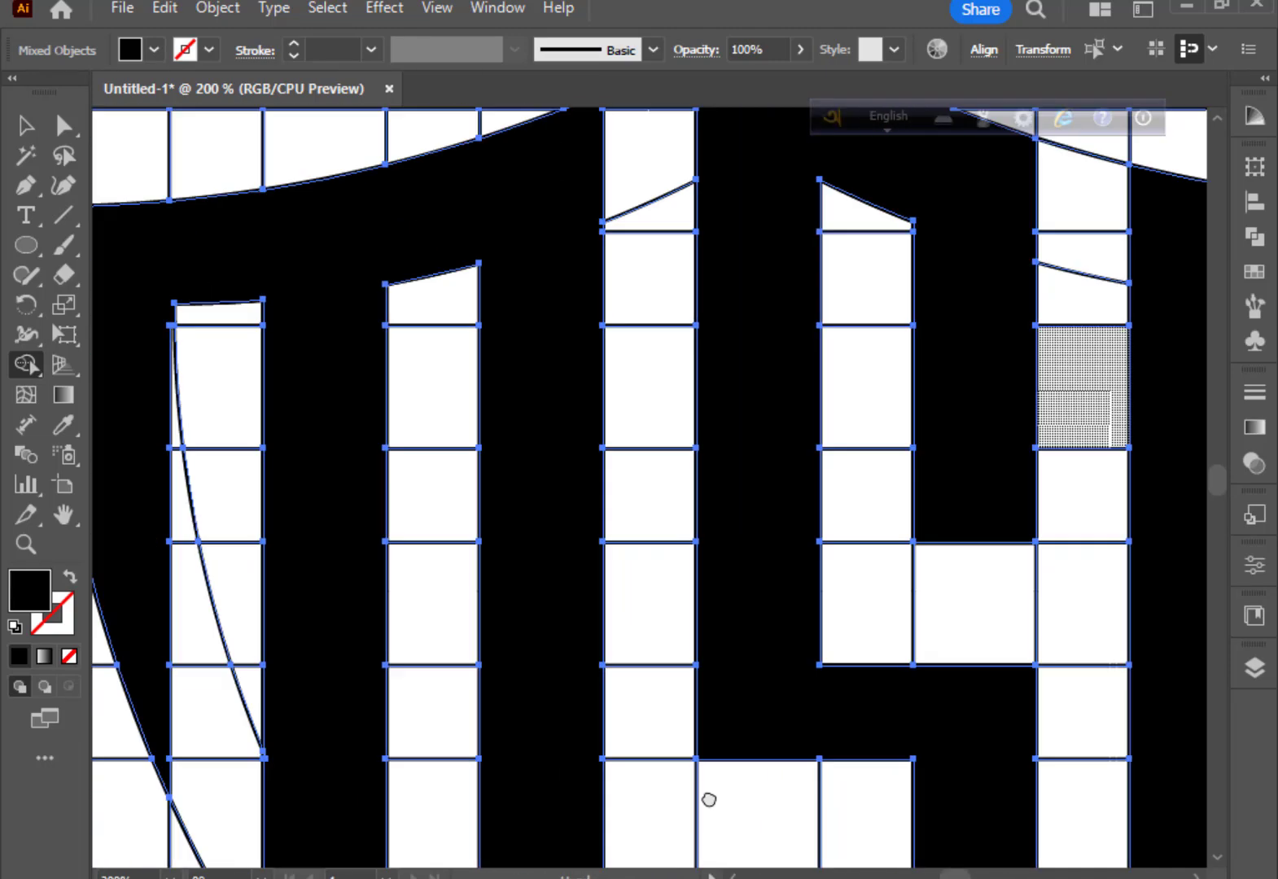
mouse_move(707, 875)
left_mouse_down()
mouse_move(891, 209)
mouse_move(831, 822)
left_mouse_up()
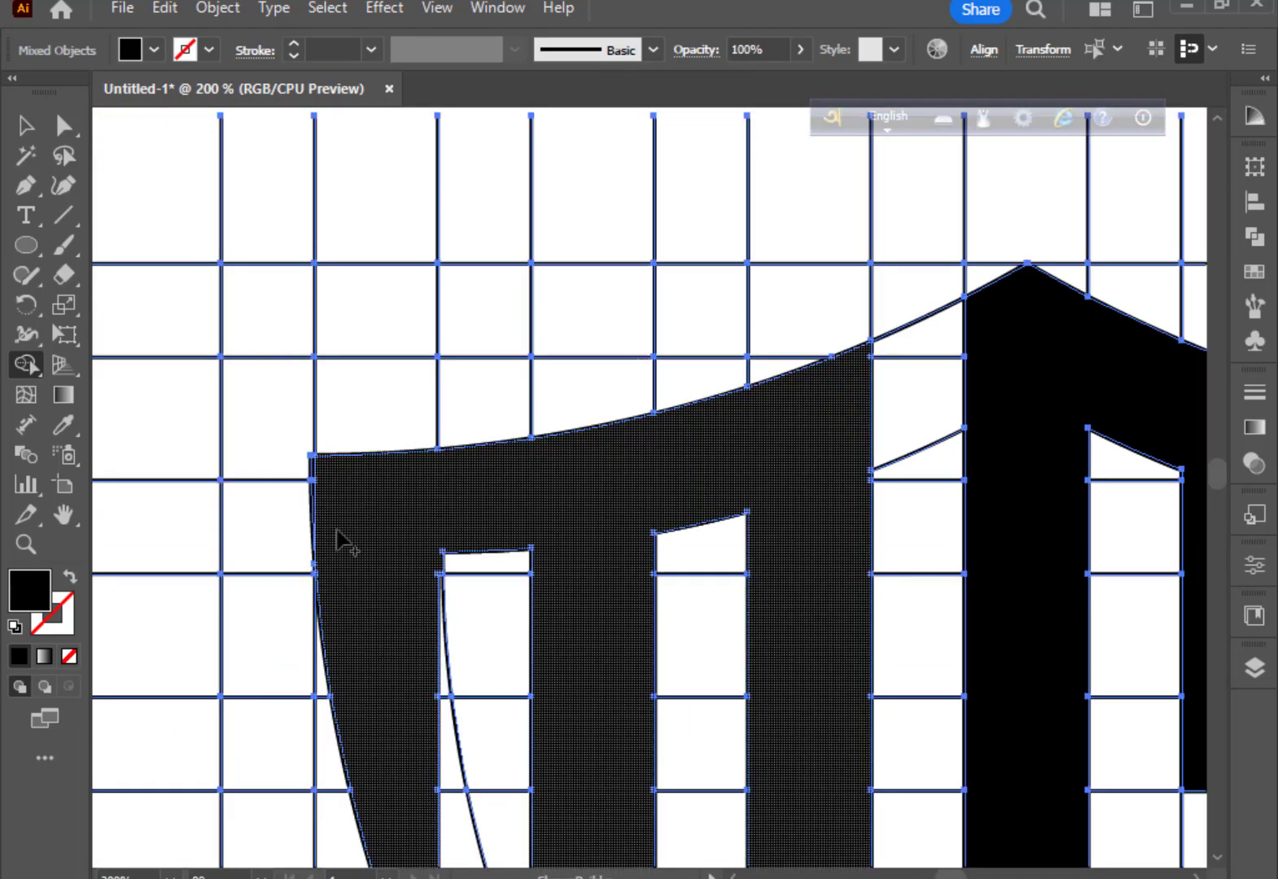
left_click_drag(336, 537, 312, 480)
key("ctrl+z")
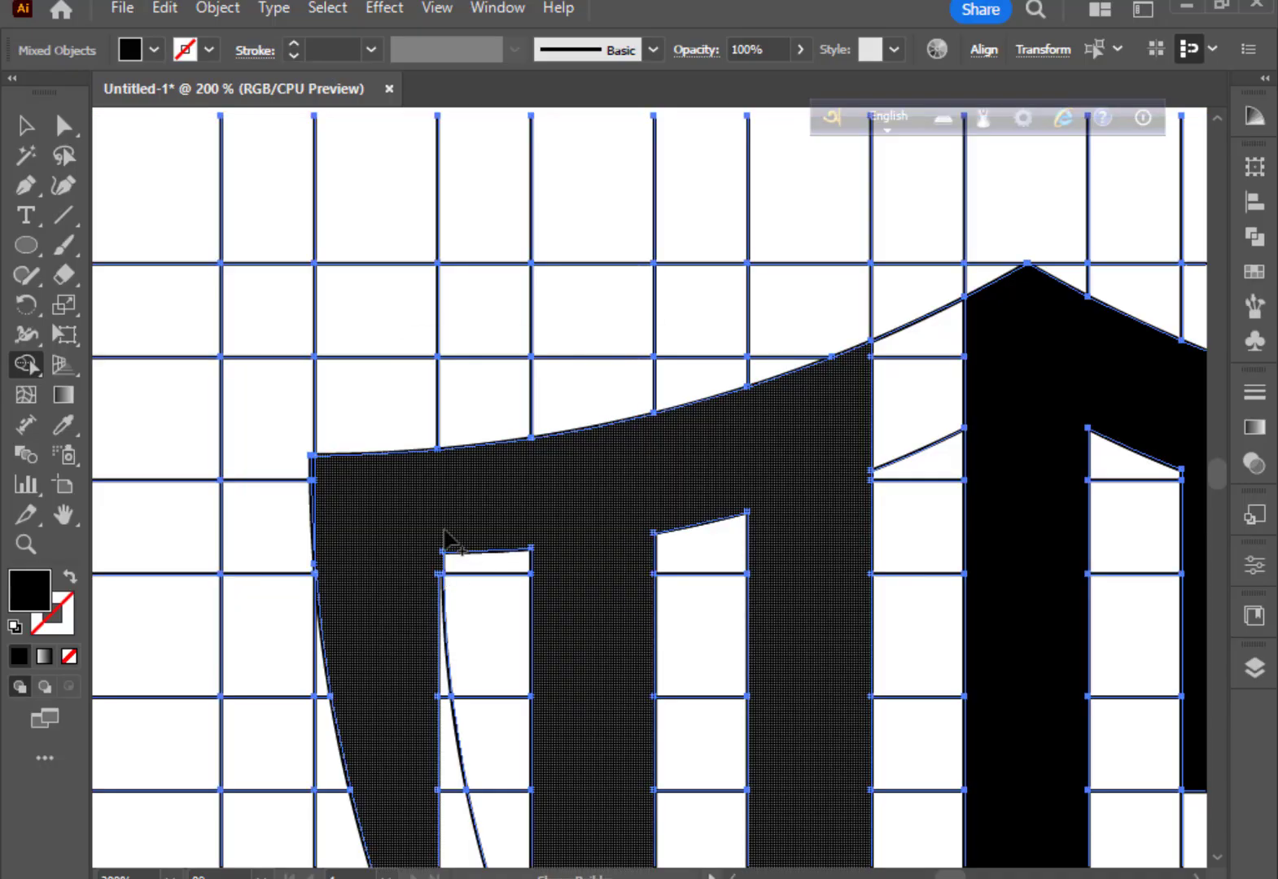
scroll(439, 701, "down", 2)
scroll(448, 733, "down", 1)
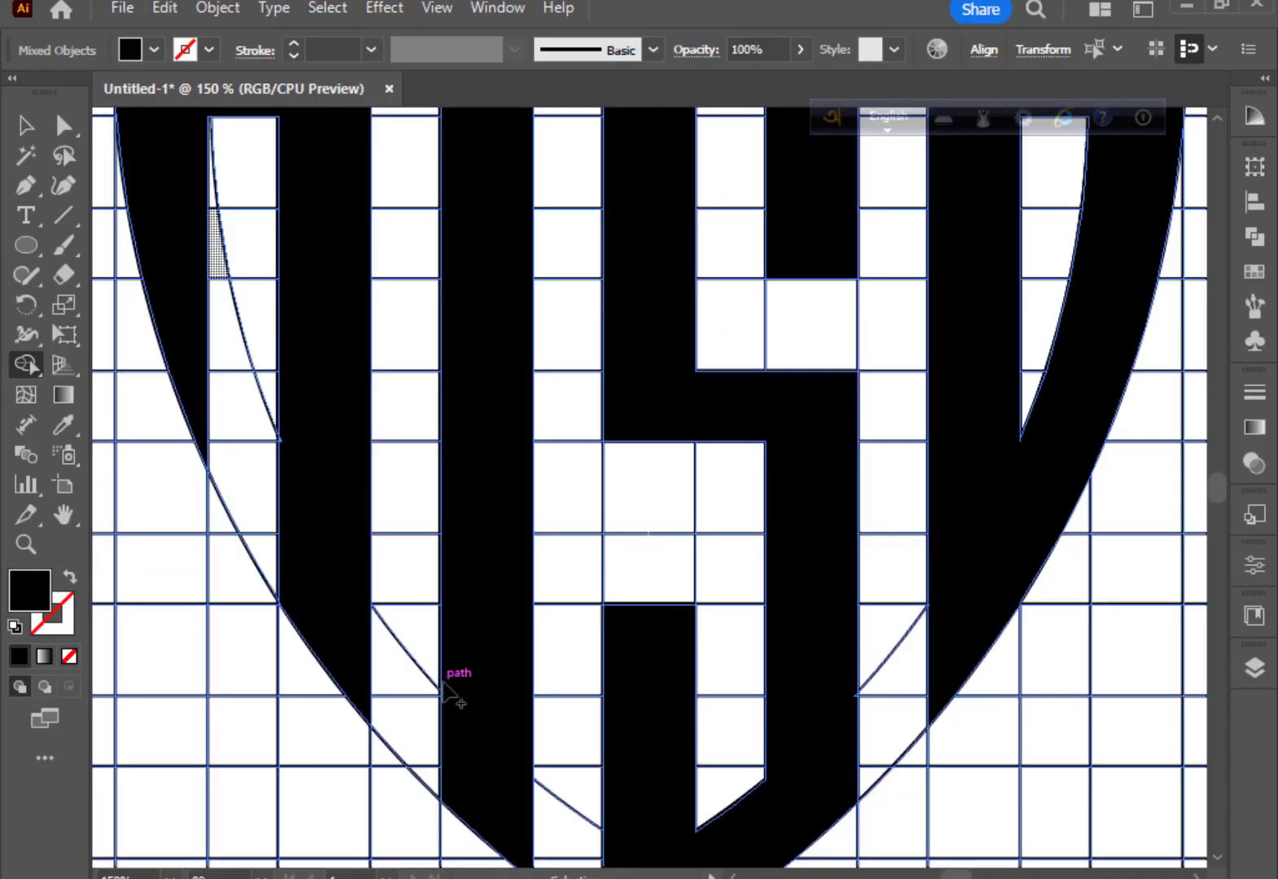
scroll(444, 684, "down", 2)
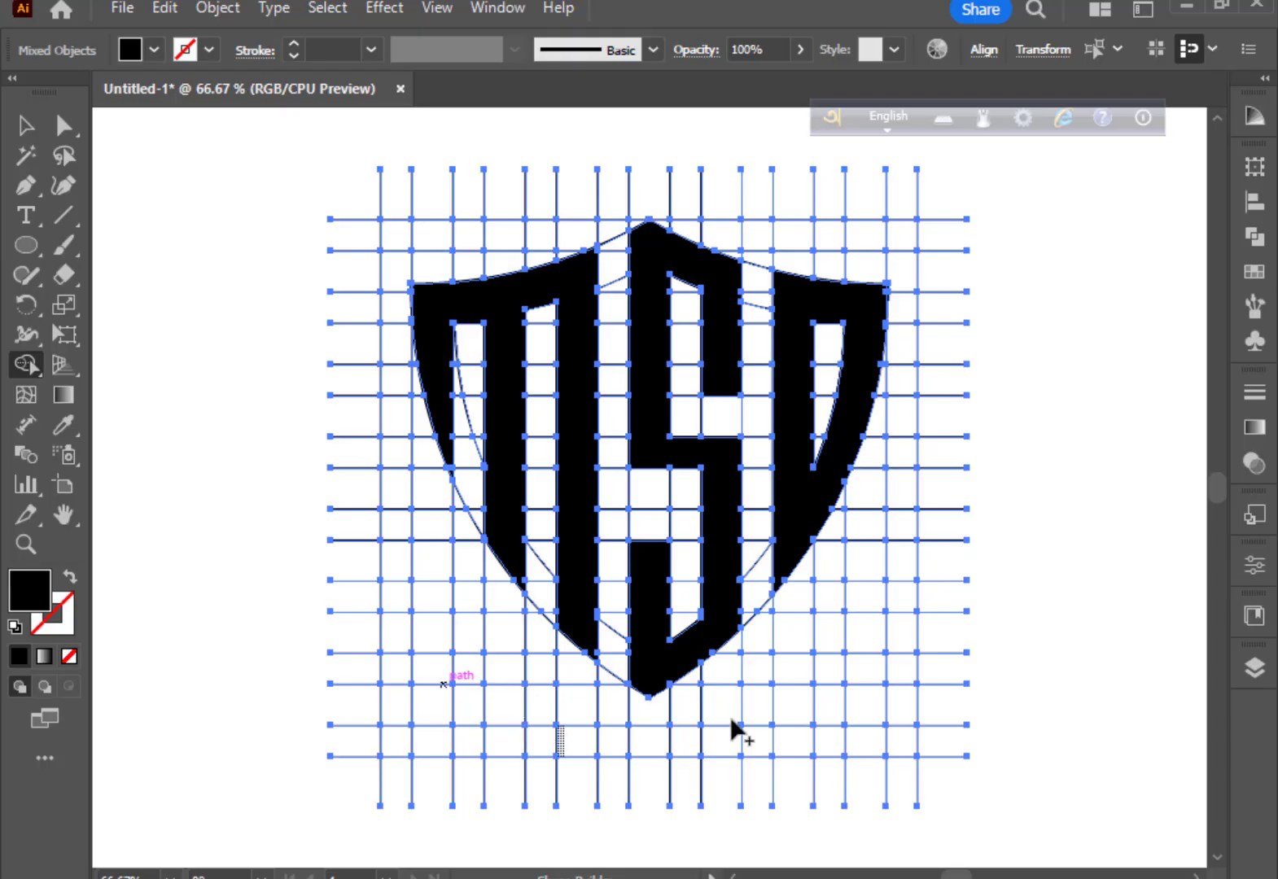
Ungroup the construction grid lines with the Selection tool.
left_click(27, 126)
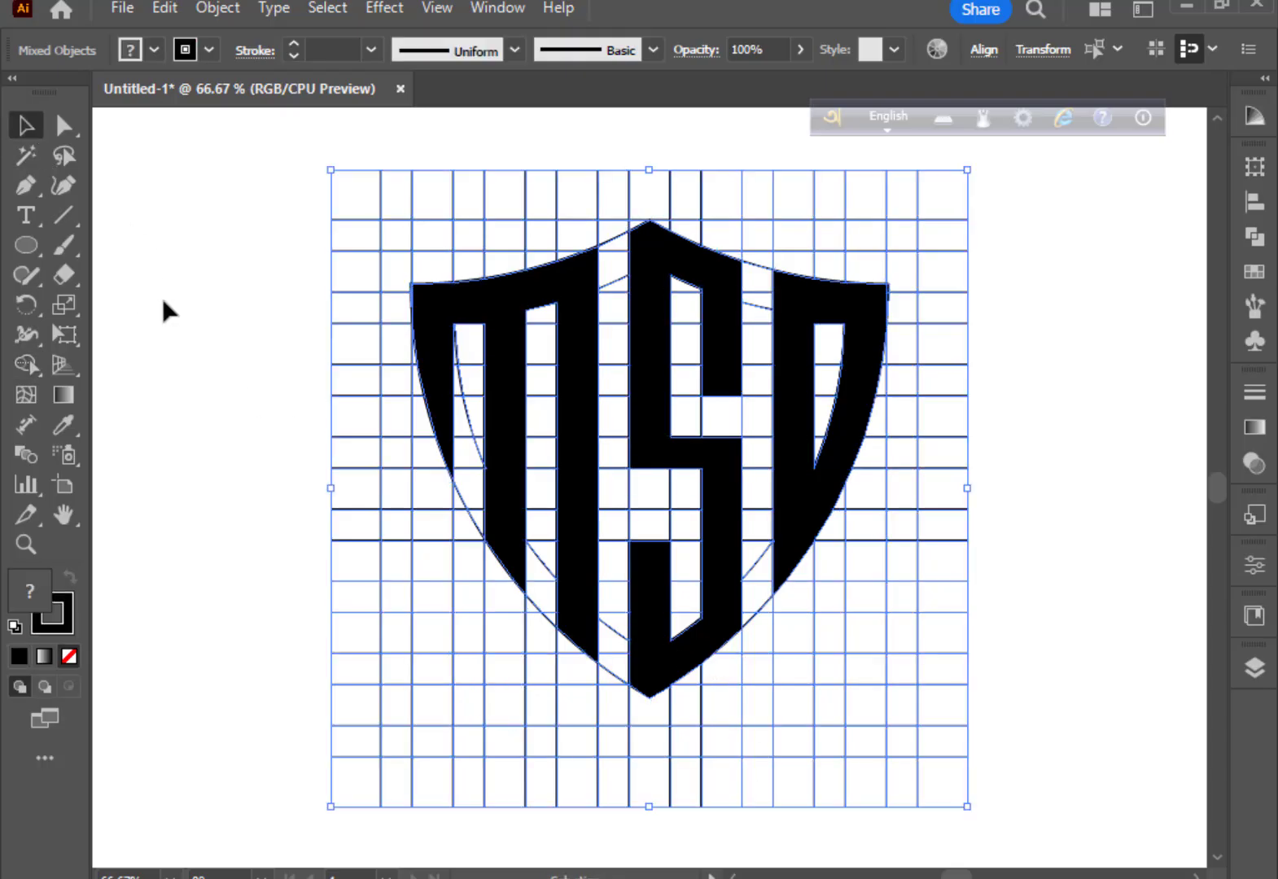
left_click(160, 295)
left_click(492, 313)
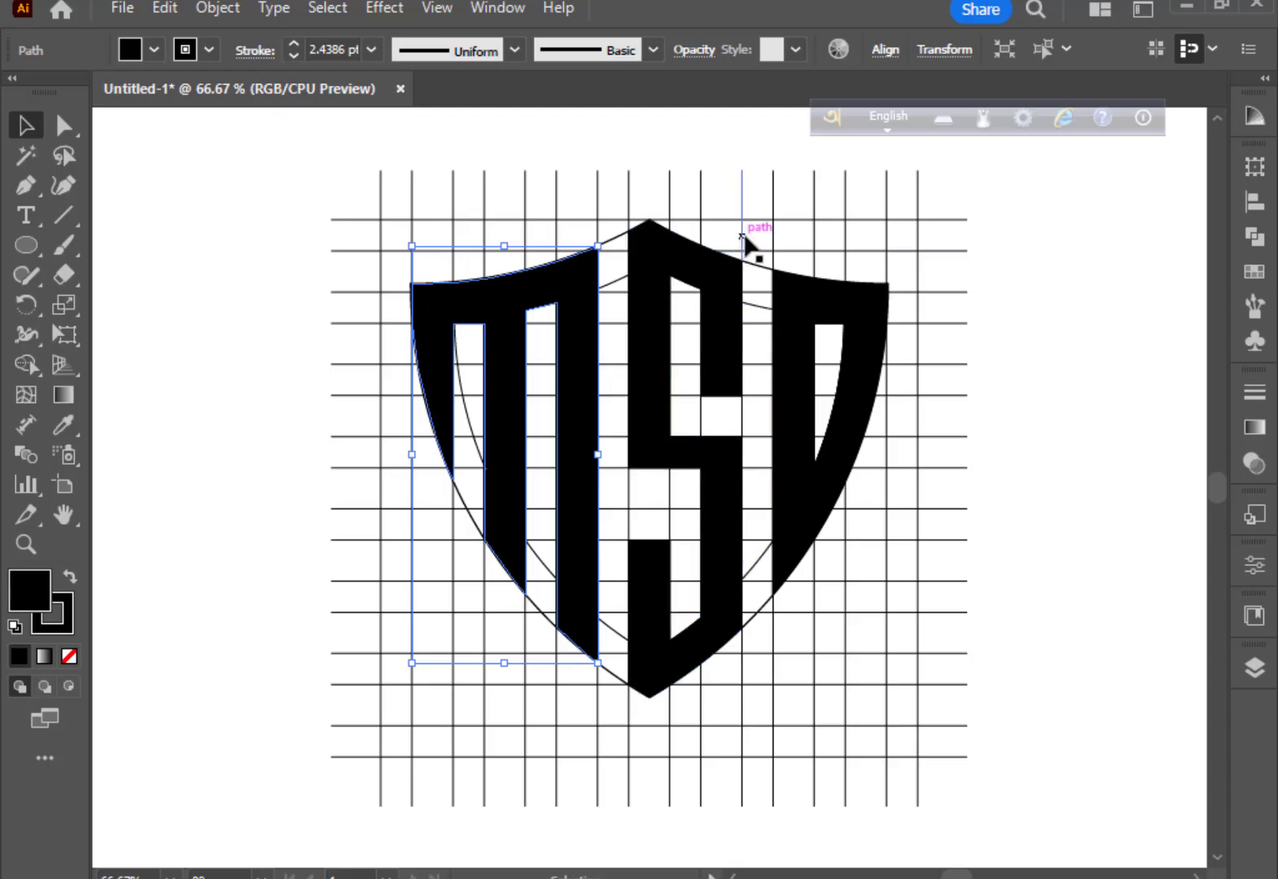
right_click(780, 235)
left_click(852, 579)
left_click(1056, 565)
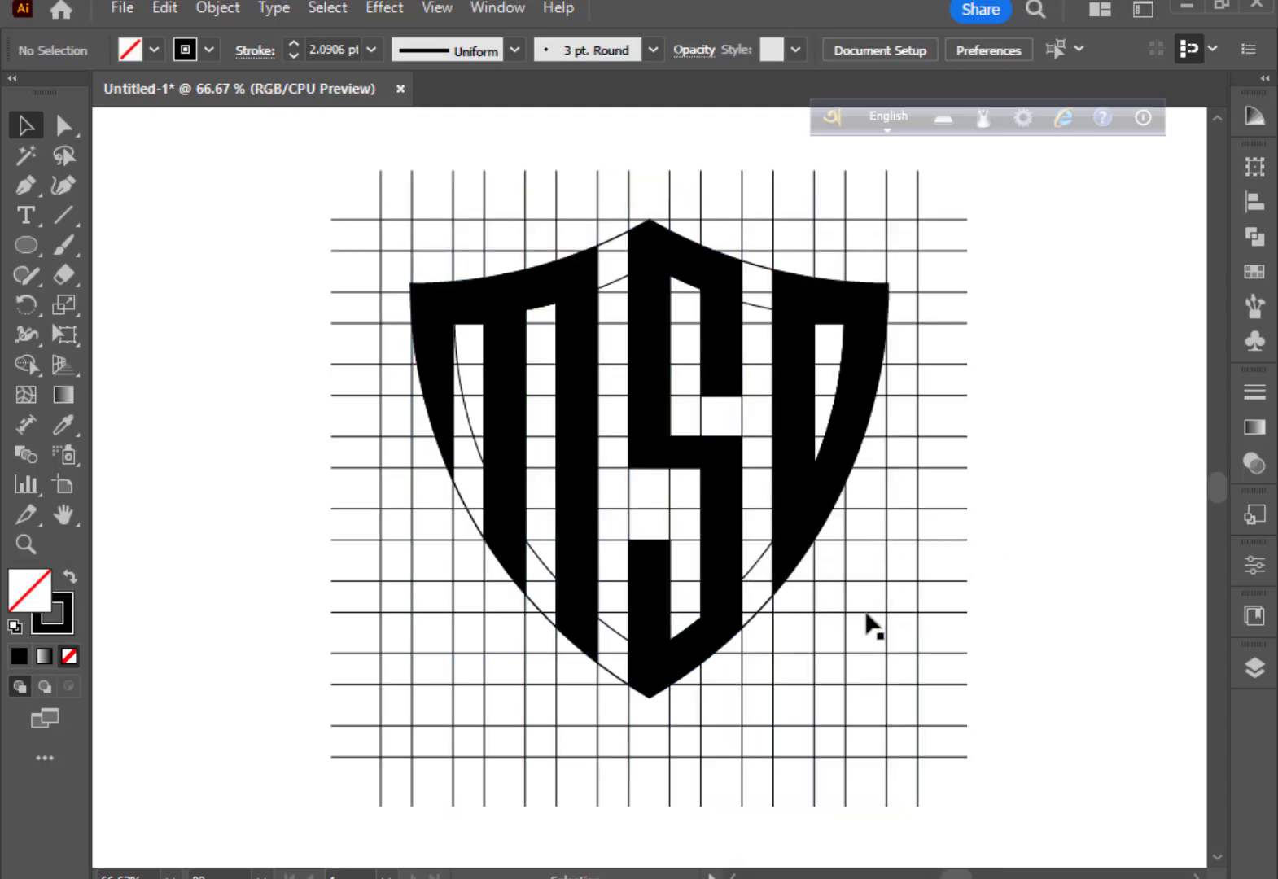
right_click(863, 581)
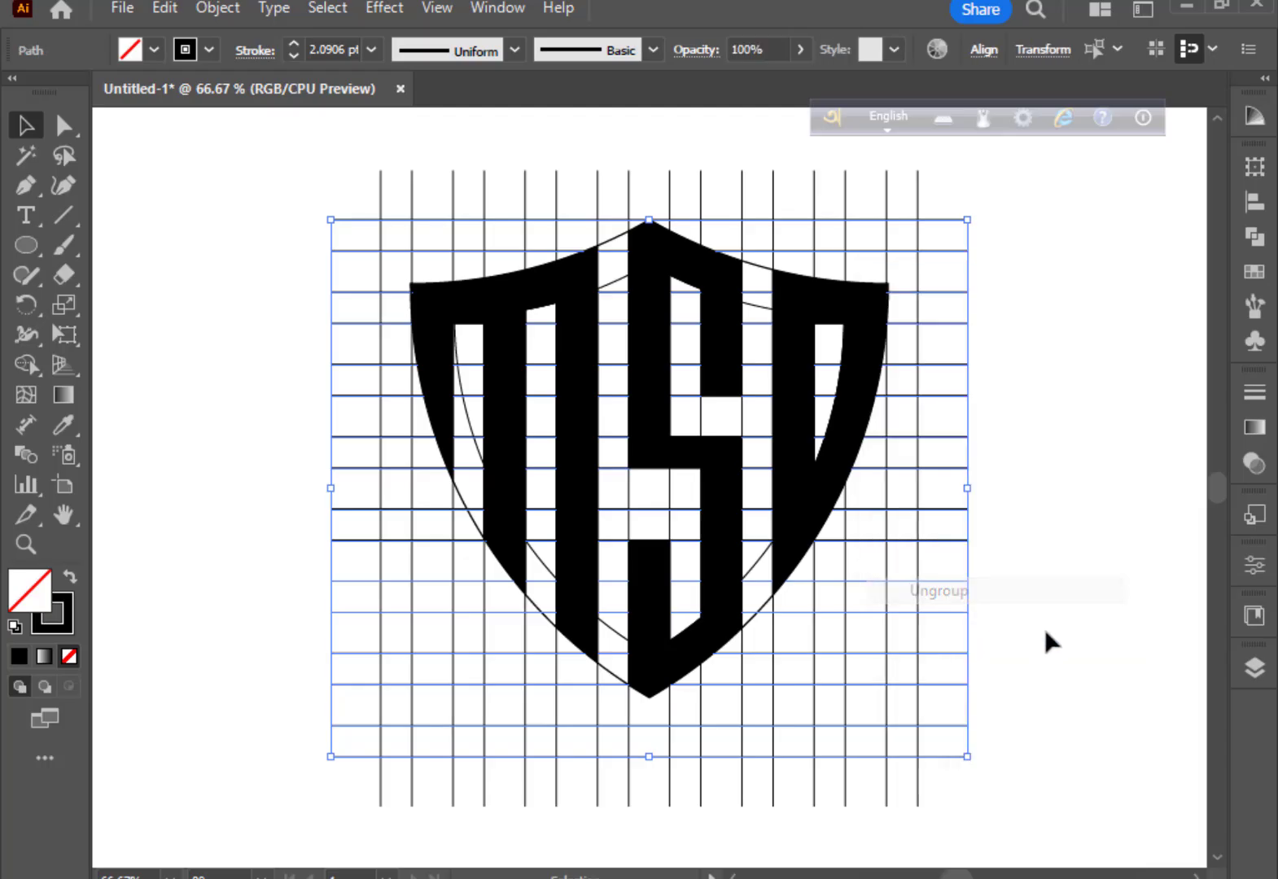
left_click(1044, 642)
left_click(953, 582)
left_click(919, 541)
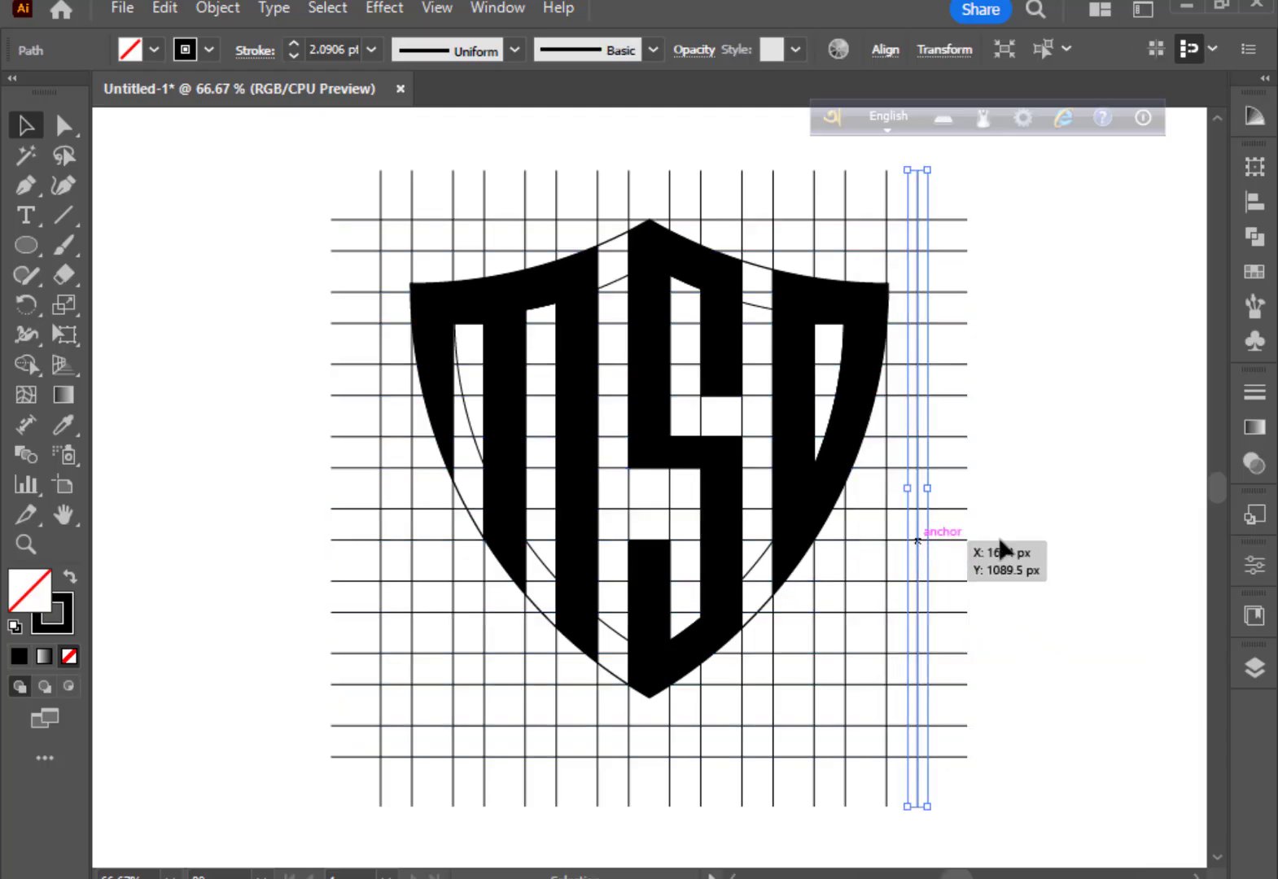
Cut the M, S and D letters together, then marquee-select the remaining grid.
left_click(498, 384)
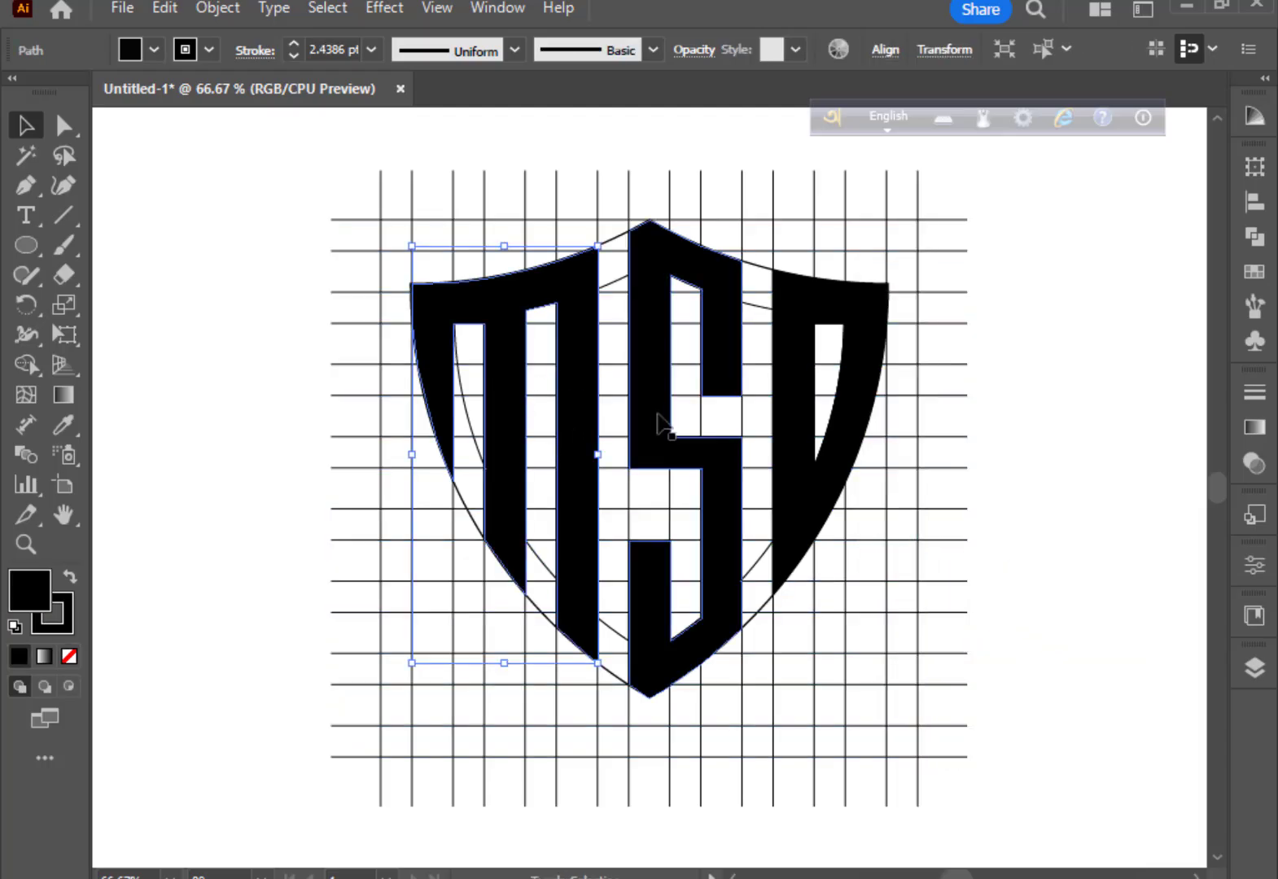
left_click(659, 422, "shift")
left_click(789, 420, "shift")
right_click(797, 421)
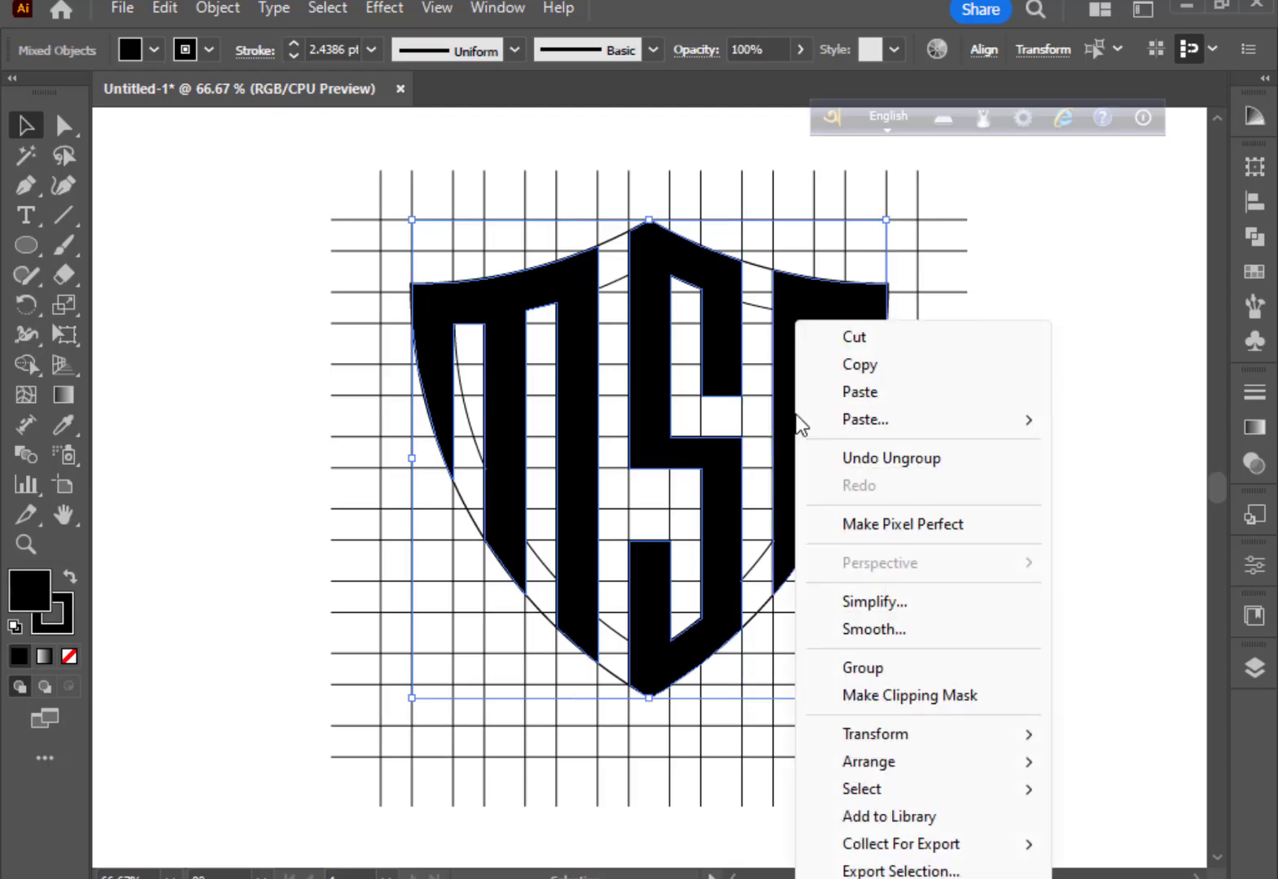
left_click(861, 338)
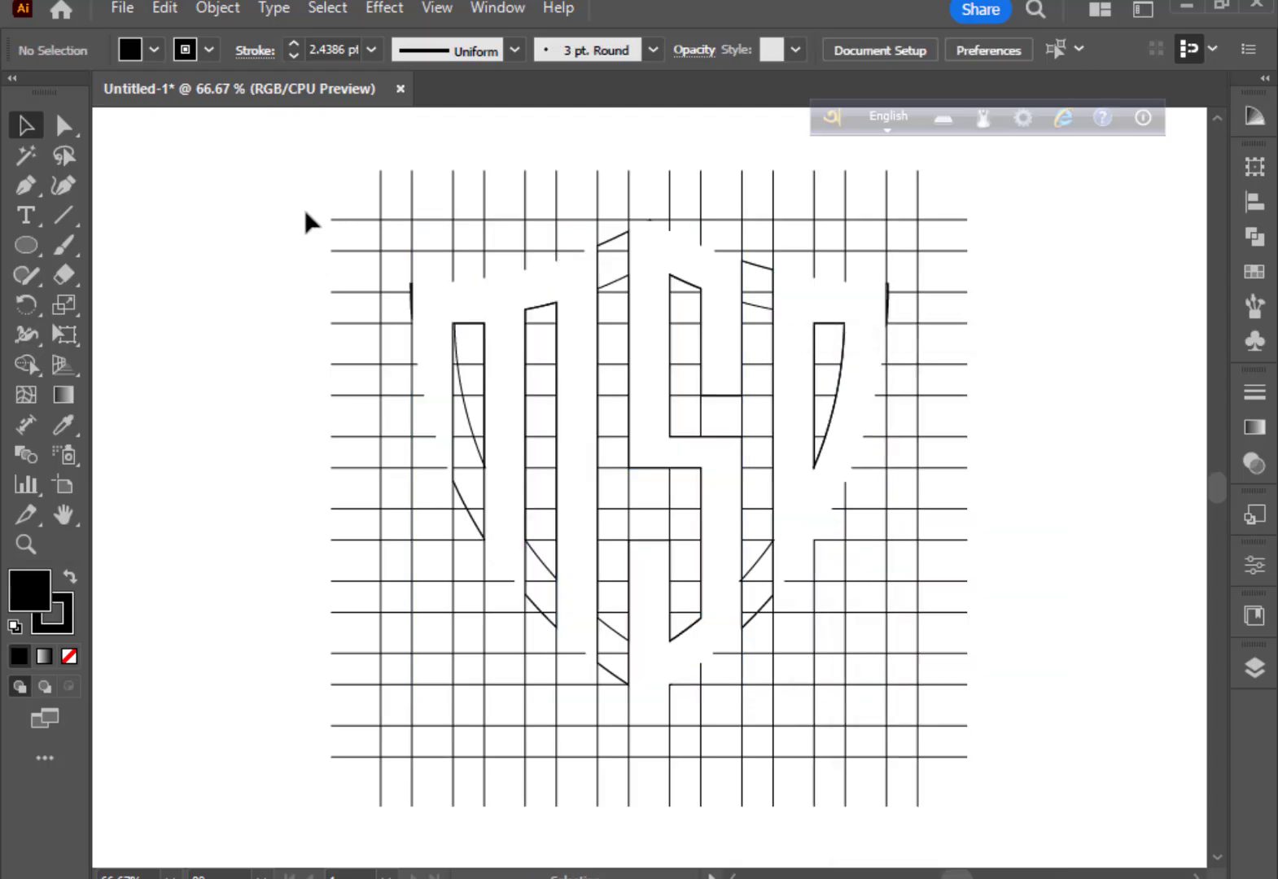
left_click_drag(308, 176, 1063, 786)
Delete the grid, Paste in Front the MSD letters, and select all the shield shapes.
key("Delete")
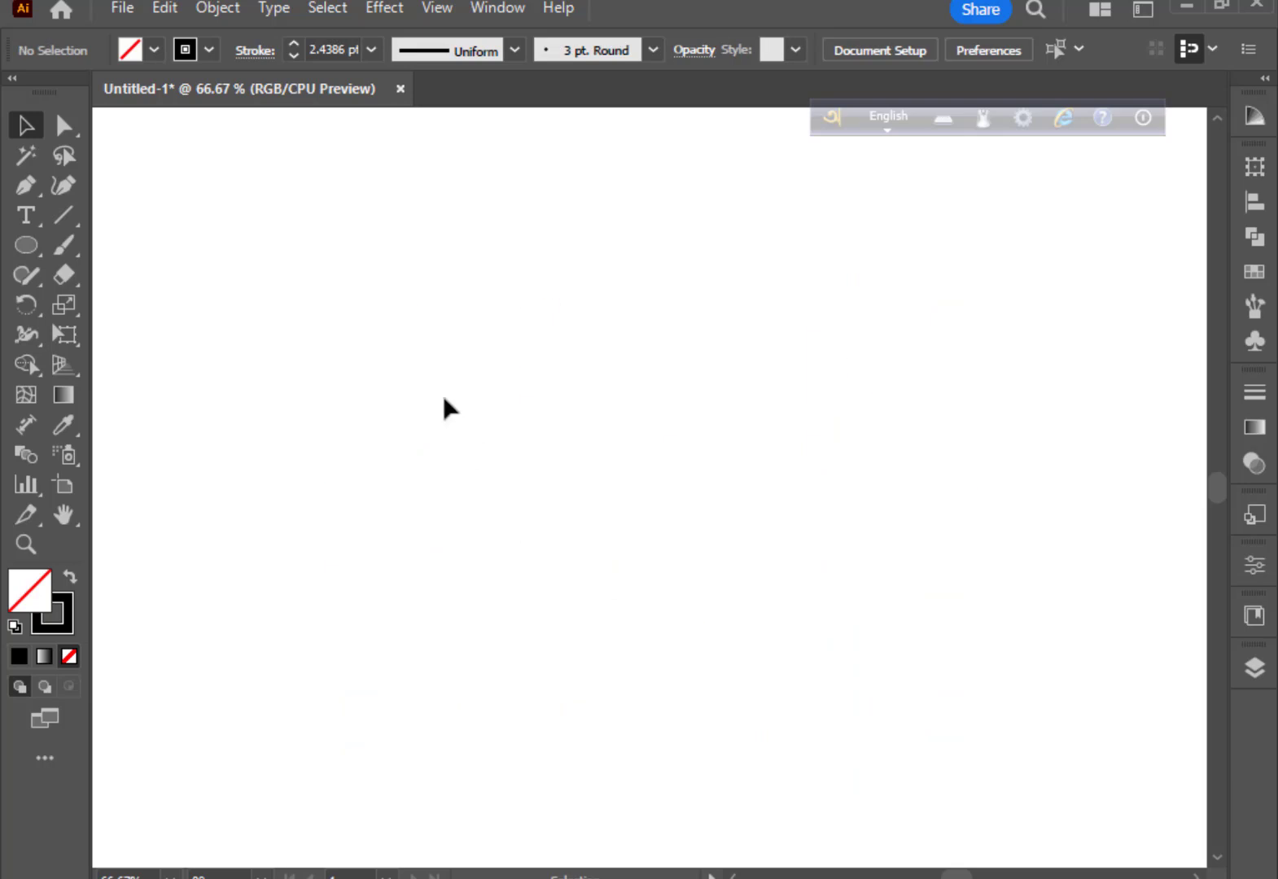
right_click(444, 394)
left_click(722, 420)
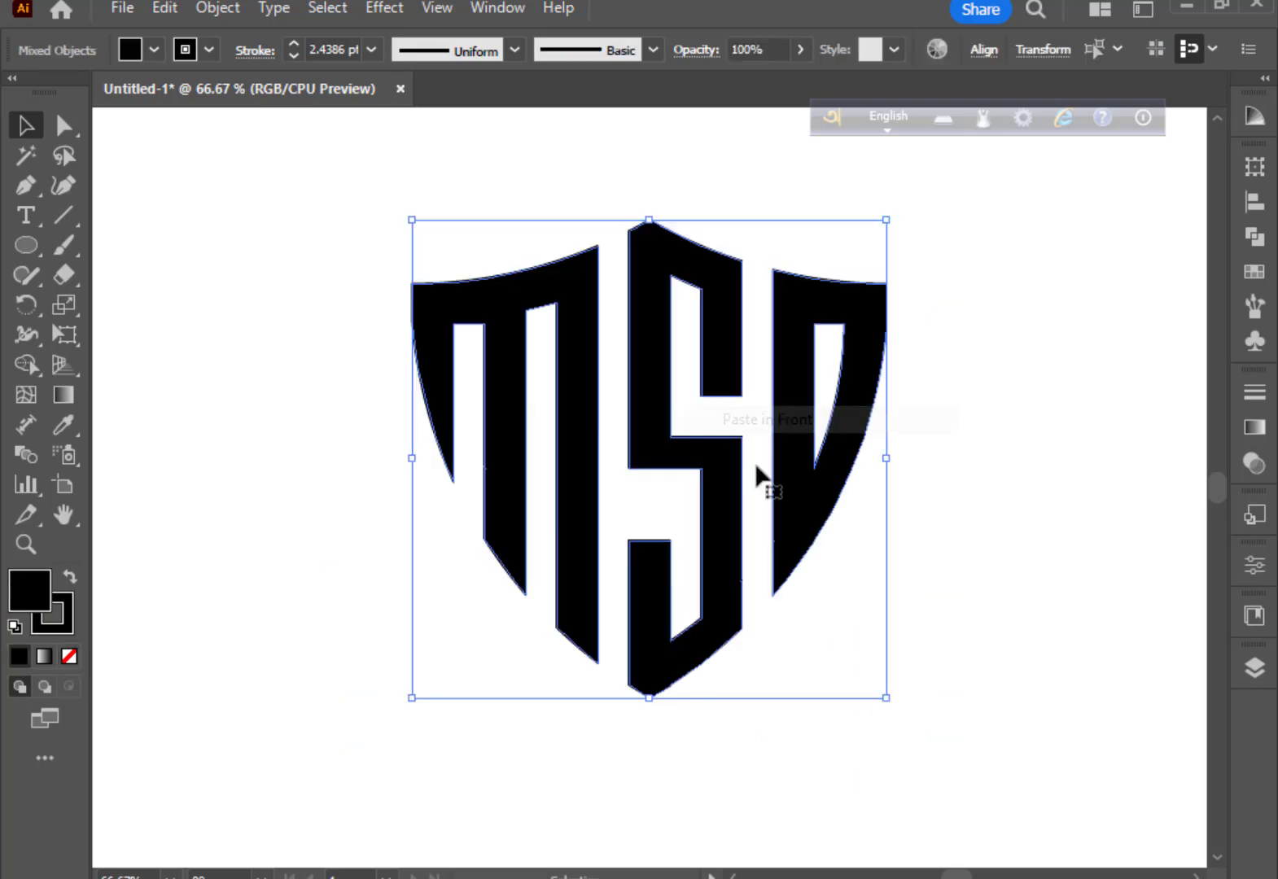
left_click(1032, 658)
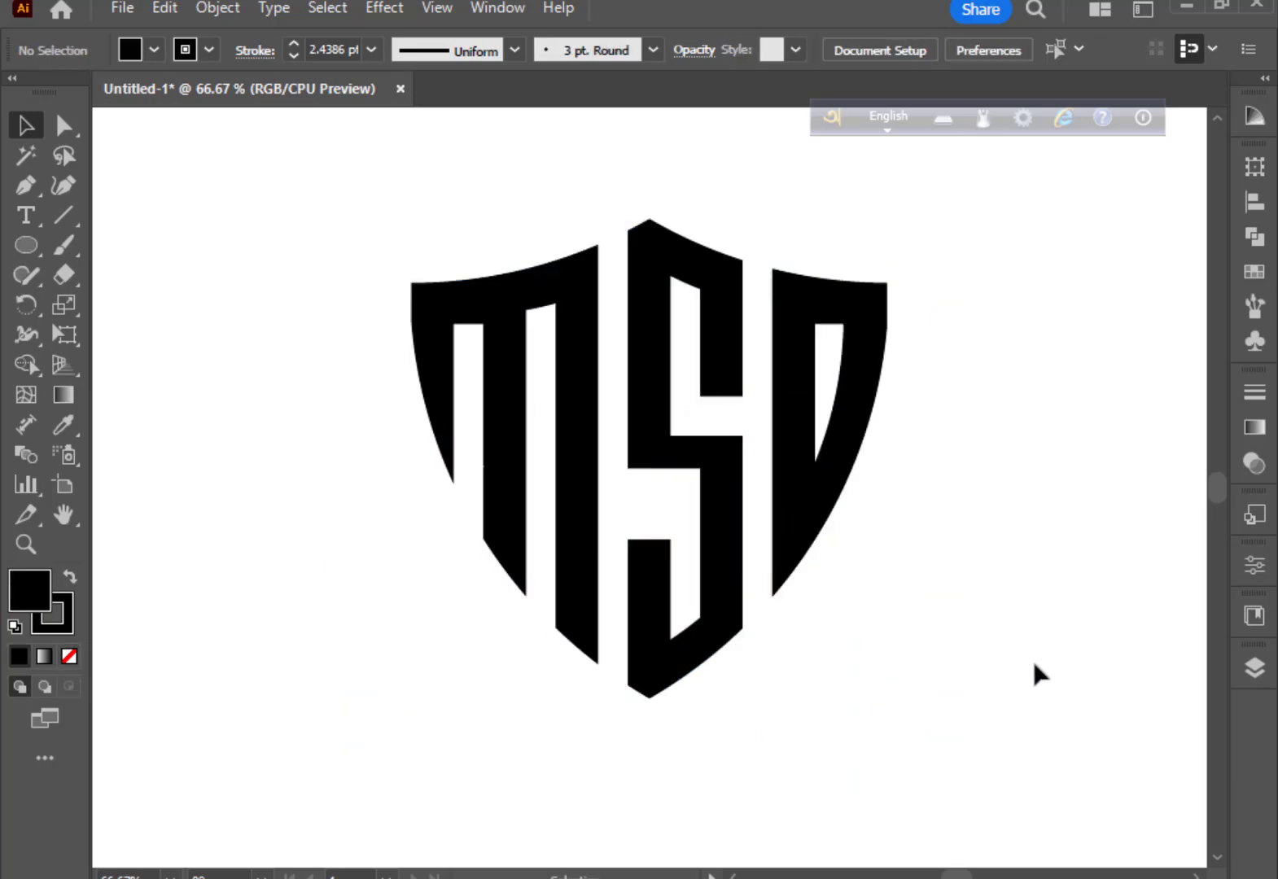
mouse_move(314, 187)
left_mouse_down()
mouse_move(901, 698)
mouse_move(814, 625)
left_mouse_up()
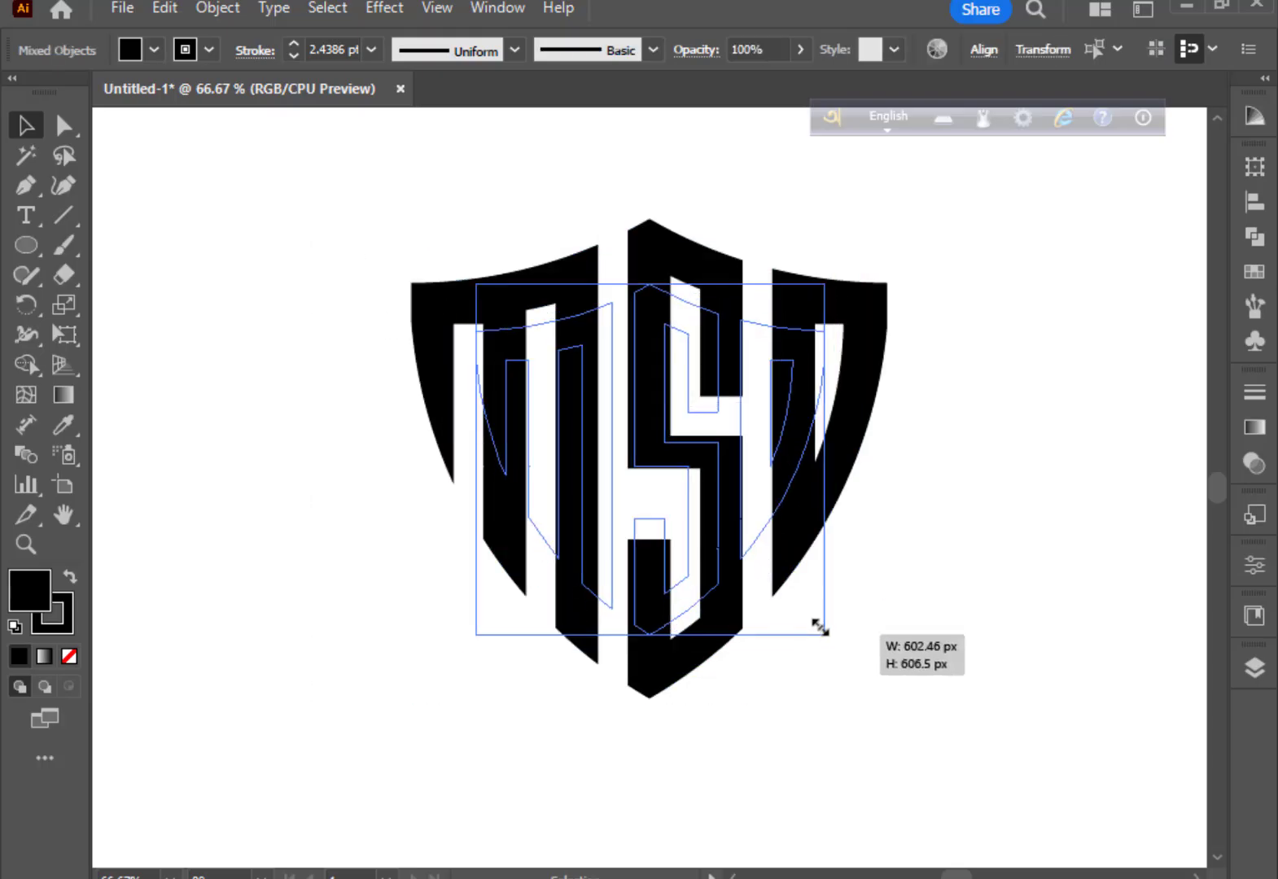